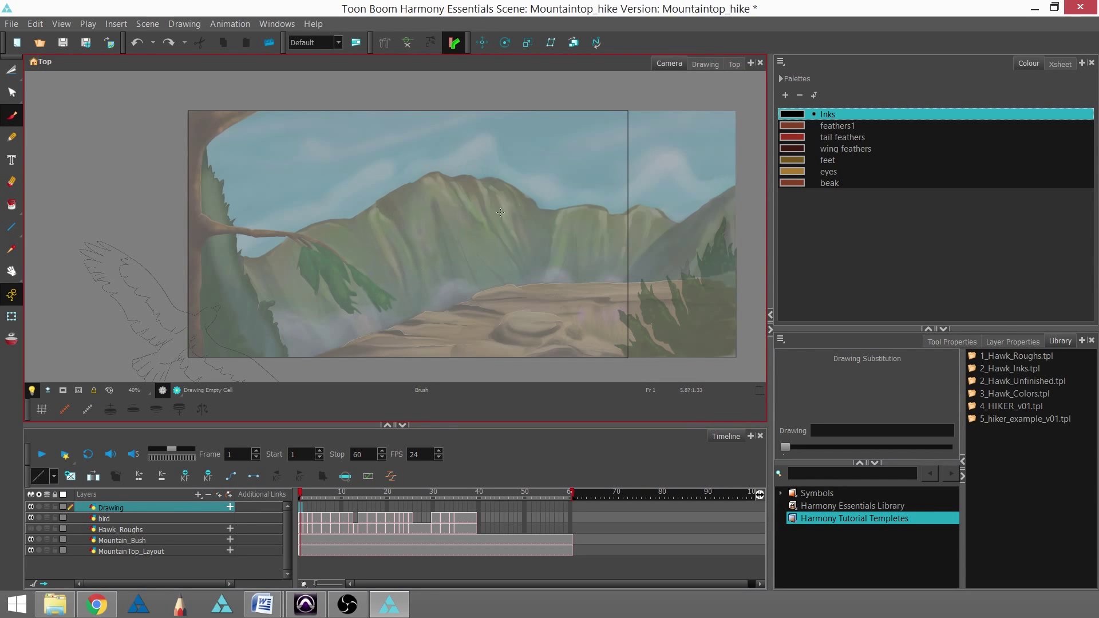
Switch to the Drawing view with the Hawk_Roughs layer shown and go to frame 13 of the bird layer.
click(707, 64)
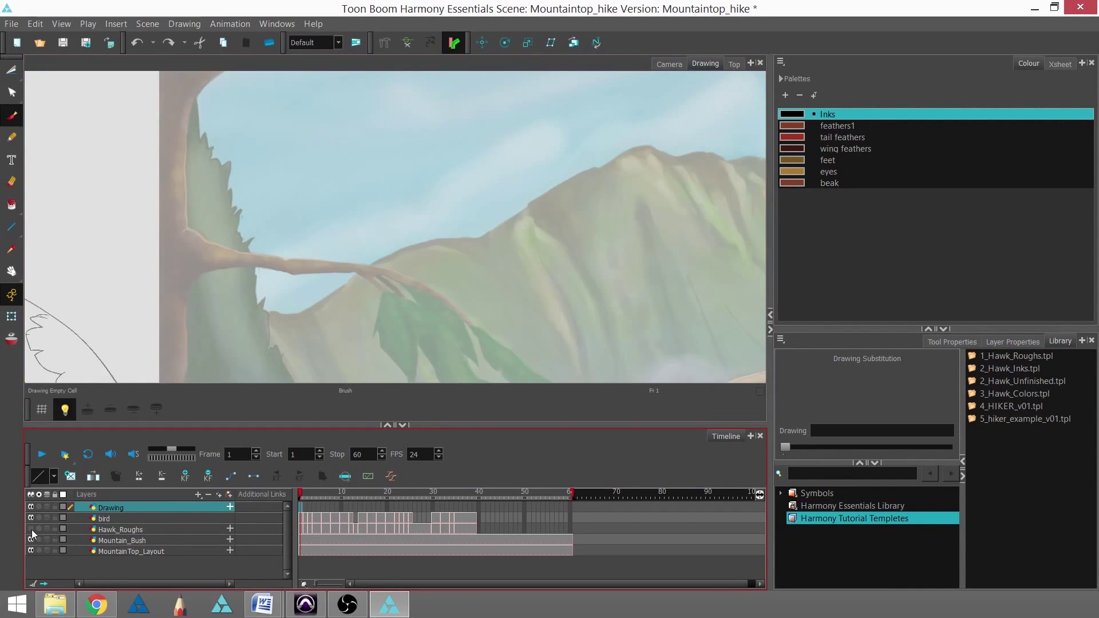
click(838, 114)
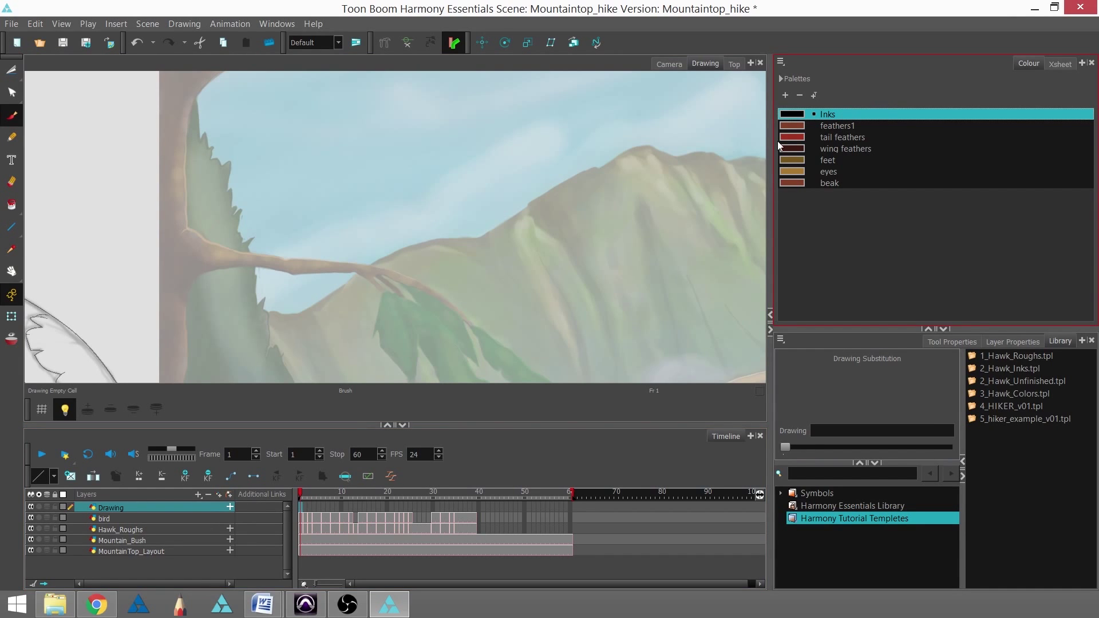
mouse_move(301, 493)
mouse_down()
mouse_move(407, 501)
mouse_move(428, 538)
mouse_move(465, 526)
mouse_move(307, 527)
mouse_move(462, 524)
mouse_move(313, 525)
mouse_move(357, 521)
mouse_up()
click(323, 522)
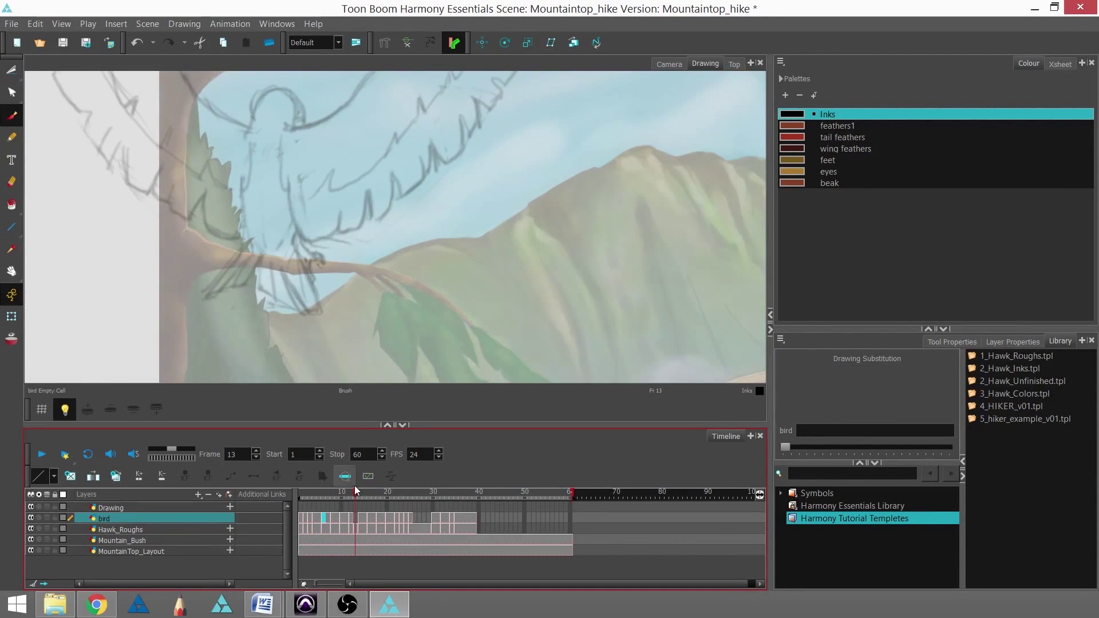
key(space)
mouse_move(493, 236)
mouse_down()
mouse_move(535, 244)
mouse_move(529, 273)
mouse_up()
scroll(535, 243, down, 2)
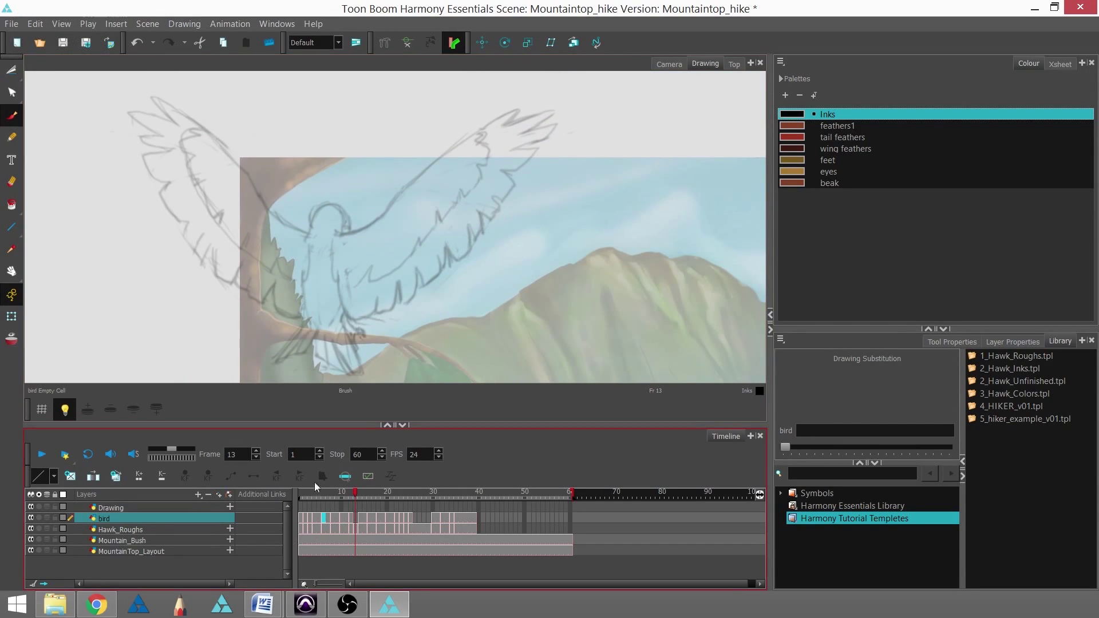
Flip back and forth through the bird layer's drawings around the empty cell at frame 13.
click(351, 519)
click(359, 518)
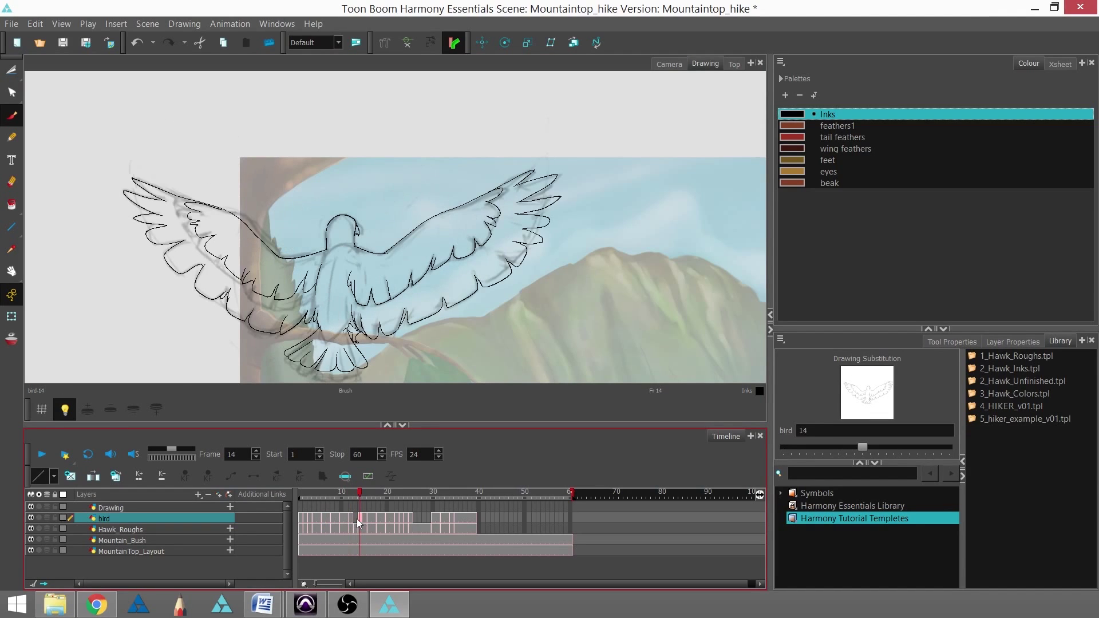
click(355, 519)
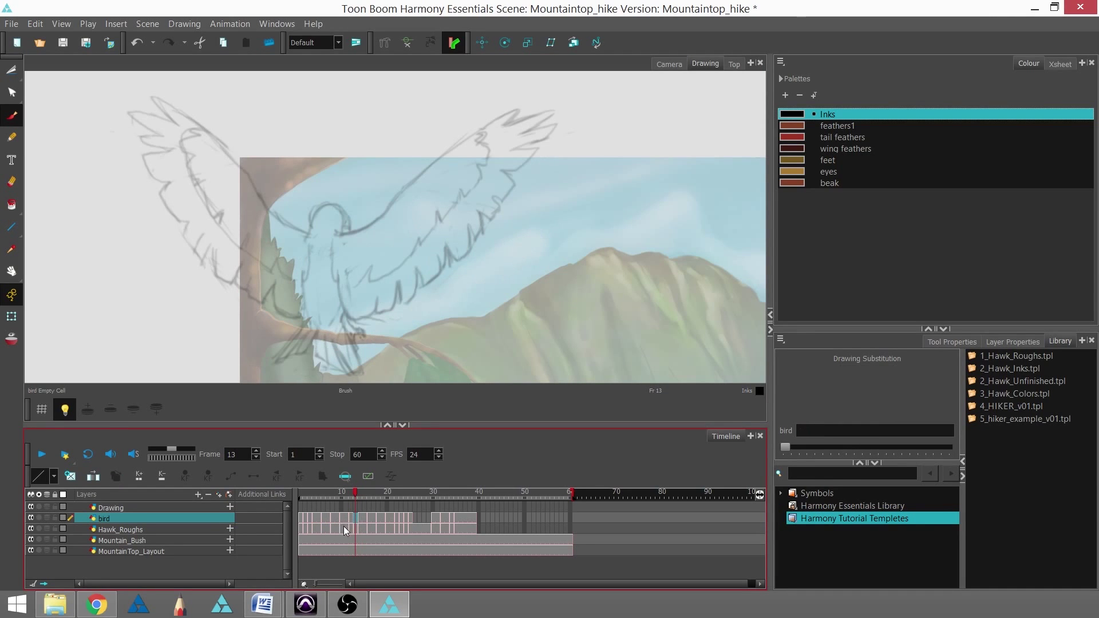
key(.)
key(.)
key(comma)
key(comma)
key(comma)
key(comma)
key(comma)
key(comma)
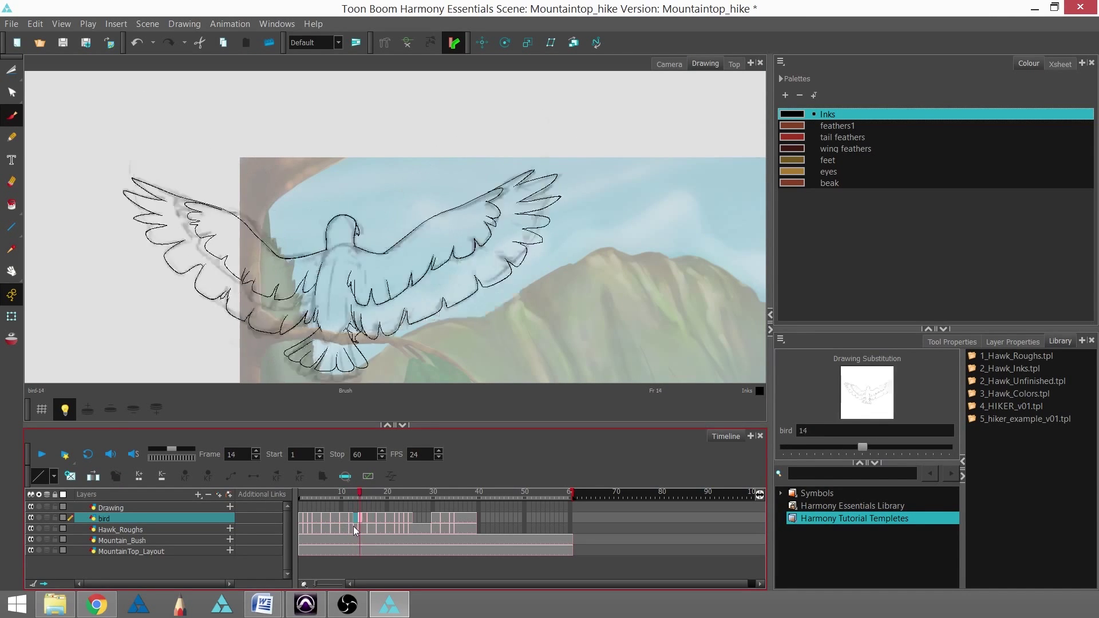
key(period)
key(period)
key(period)
key(period)
key(period)
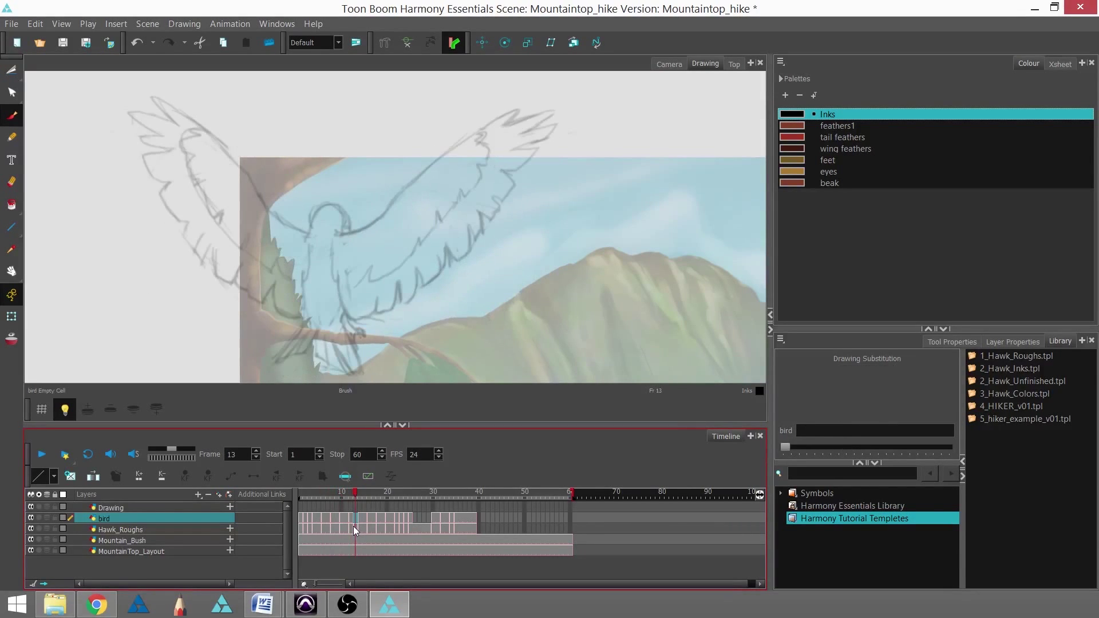
key(period)
key(comma)
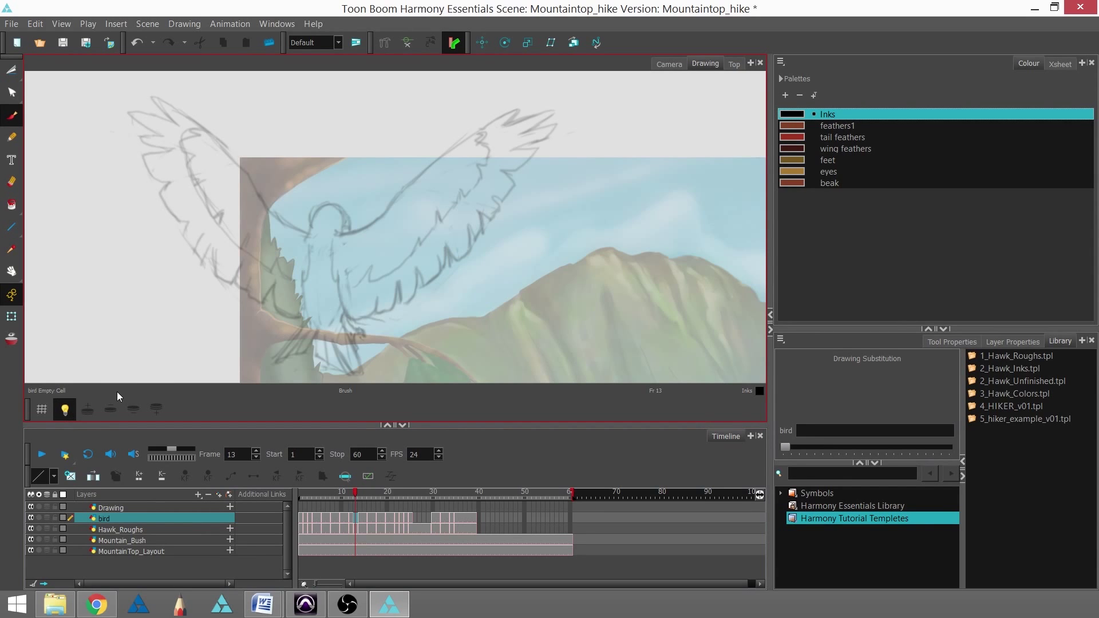
Choose the Pencil tool, enable Onion Skin and narrow its range to one drawing on each side of frame 13.
click(12, 138)
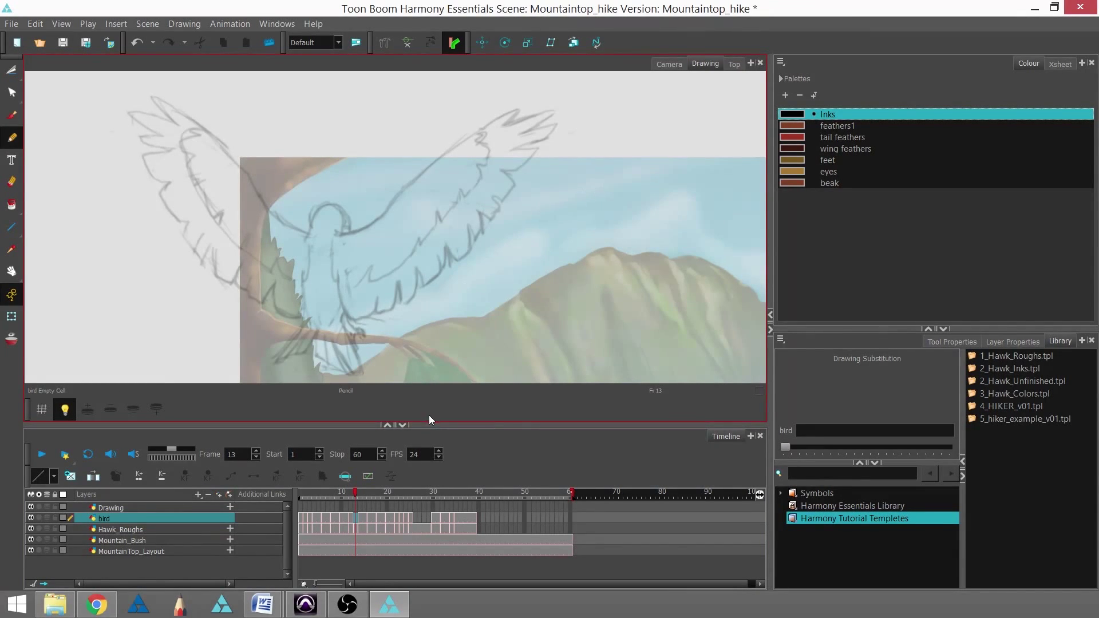
click(16, 341)
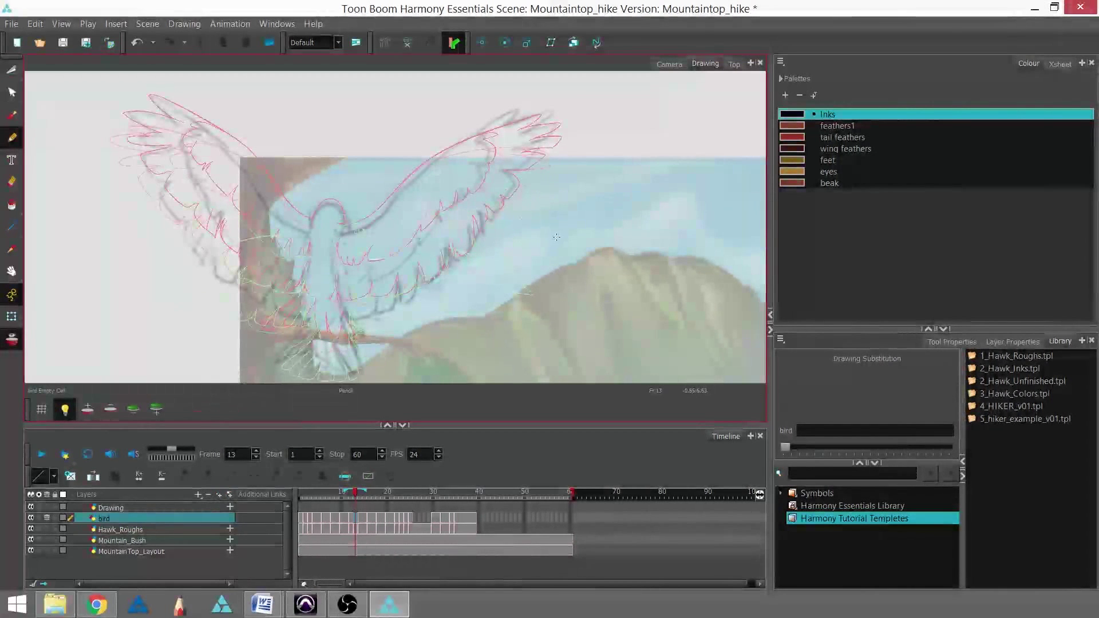
click(353, 512)
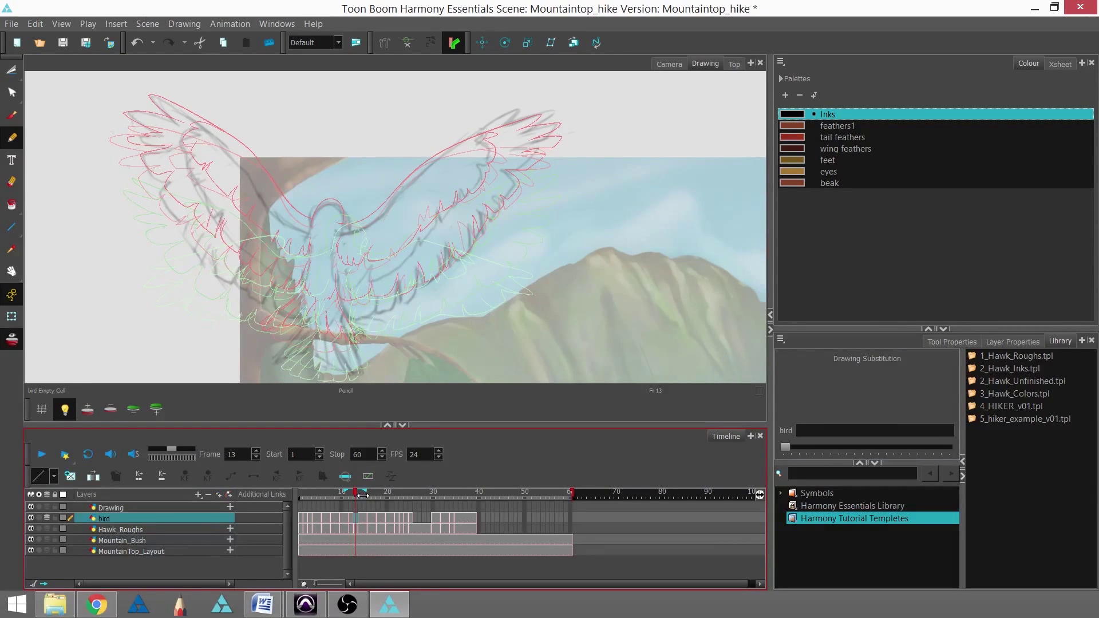
drag(363, 494, 361, 495)
drag(345, 492, 349, 492)
Hide the Mountain_Bush and MountainTop_Layout layers to get the background out of the way.
key(space)
drag(527, 254, 574, 248)
scroll(561, 264, up, 2)
scroll(557, 278, up, 5)
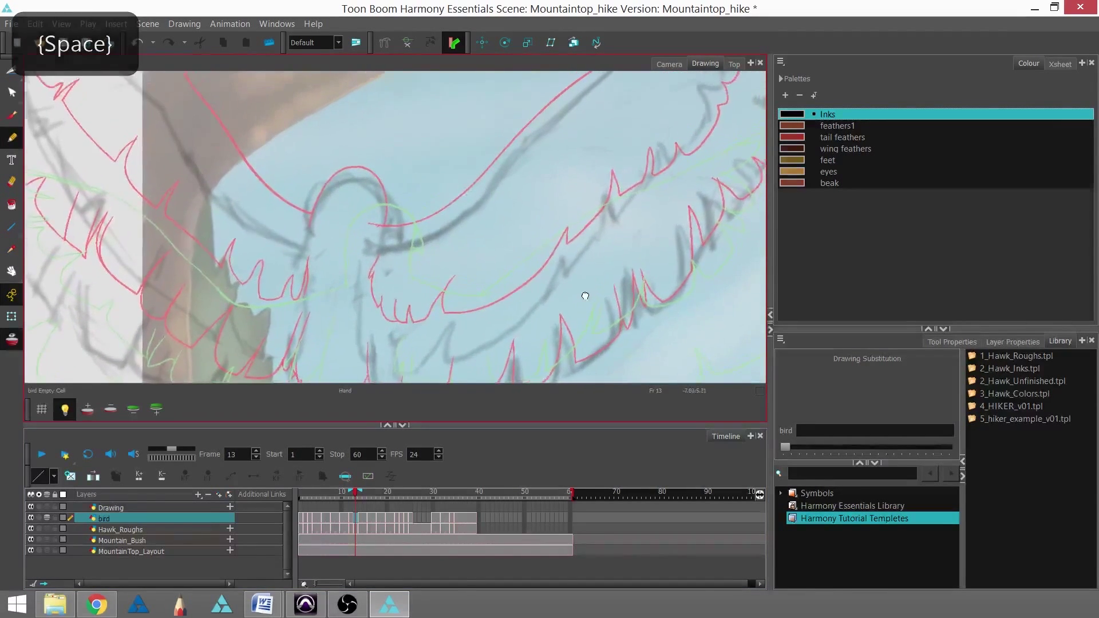
mouse_move(486, 243)
mouse_down()
mouse_move(464, 179)
mouse_move(504, 229)
mouse_up()
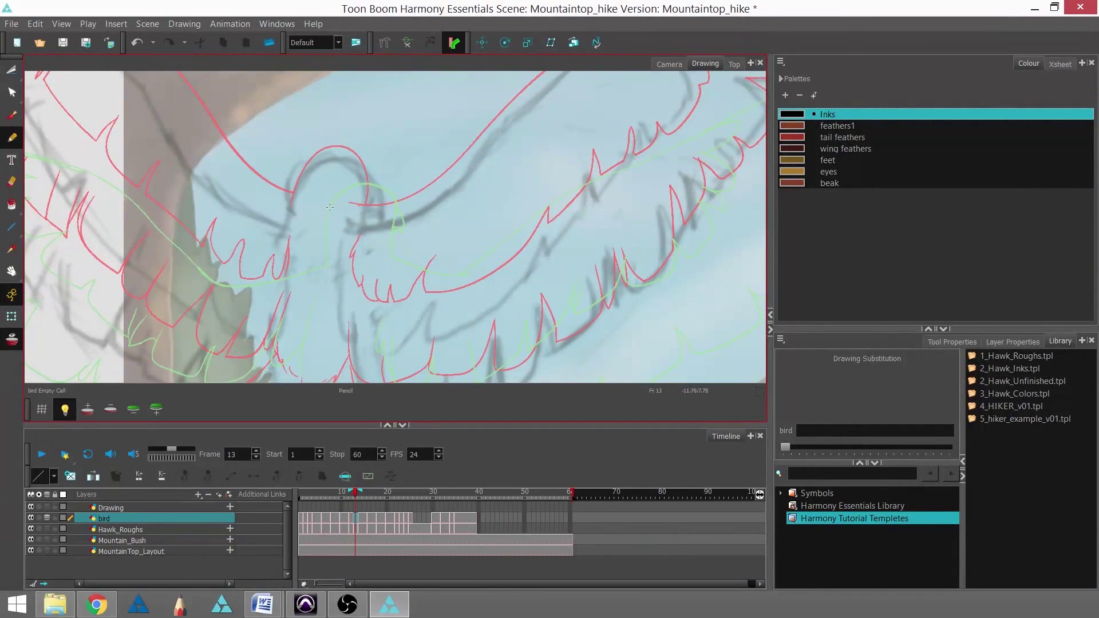
click(31, 551)
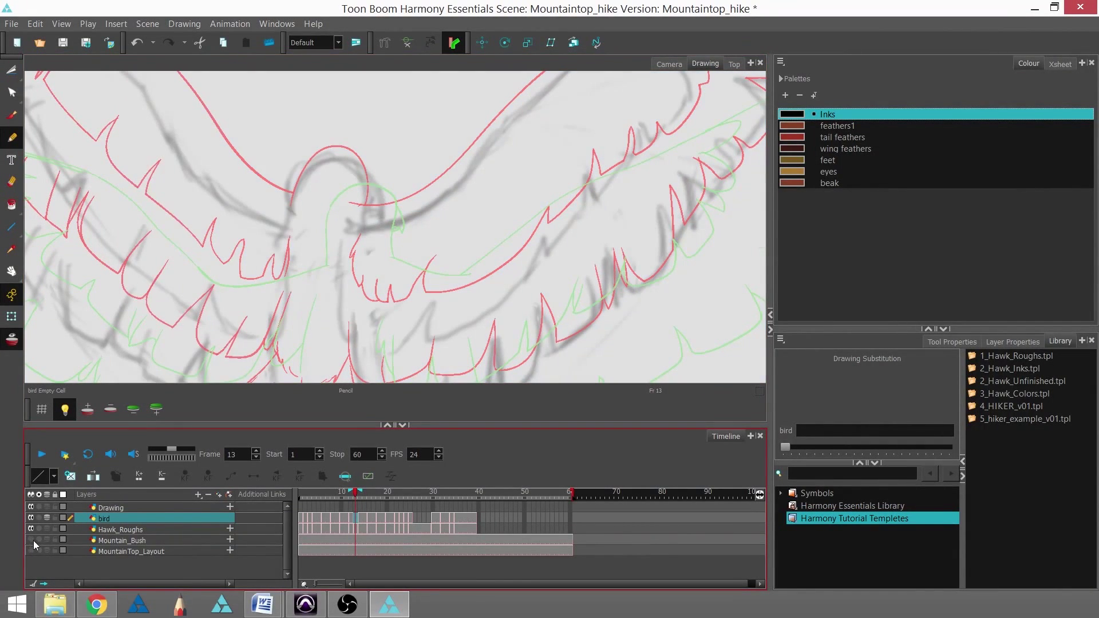
key(space)
mouse_move(565, 241)
mouse_down()
mouse_move(551, 295)
mouse_move(456, 328)
mouse_up()
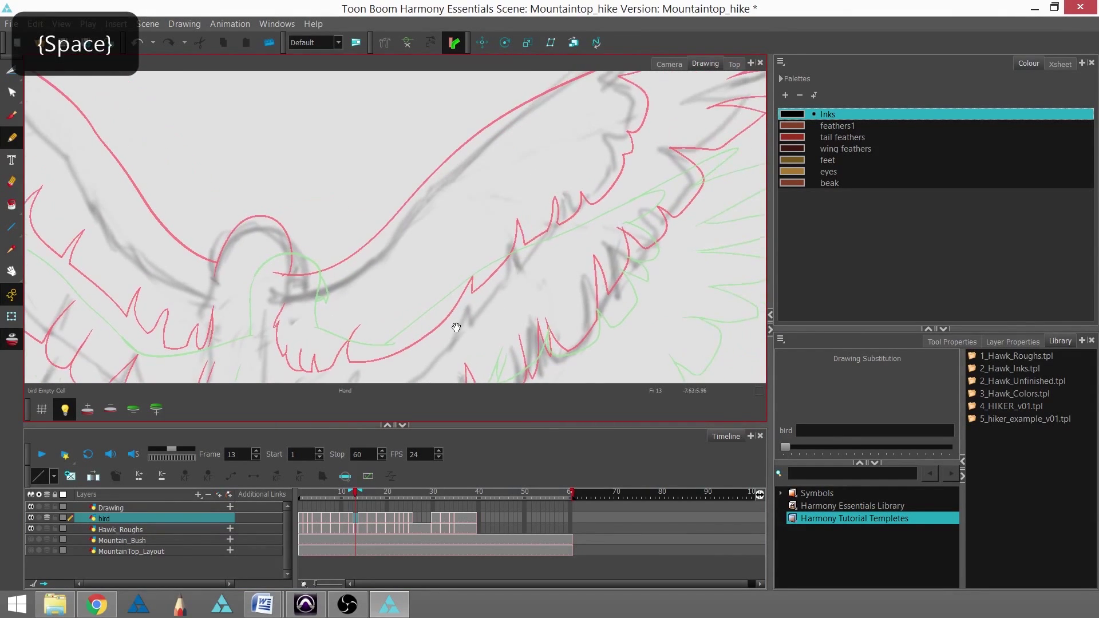
Compare frame 13 of the bird layer with the adjacent drawings and examine the wing outlines in the rough and onion skin.
click(361, 518)
click(356, 518)
click(351, 518)
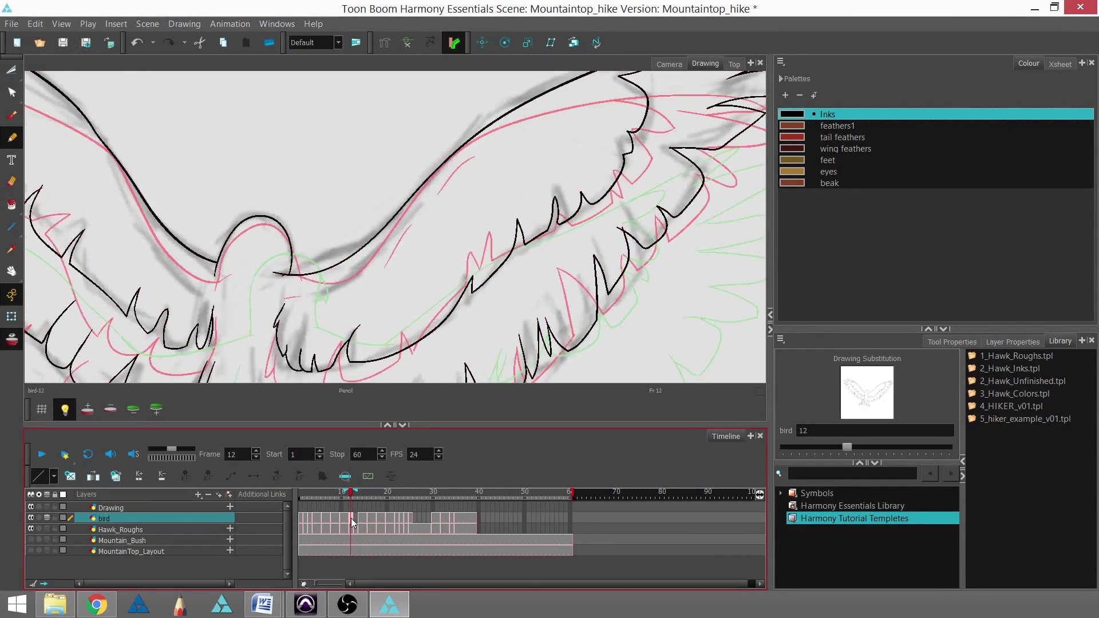
click(355, 518)
mouse_move(460, 278)
mouse_down()
mouse_move(572, 255)
mouse_move(579, 233)
mouse_up()
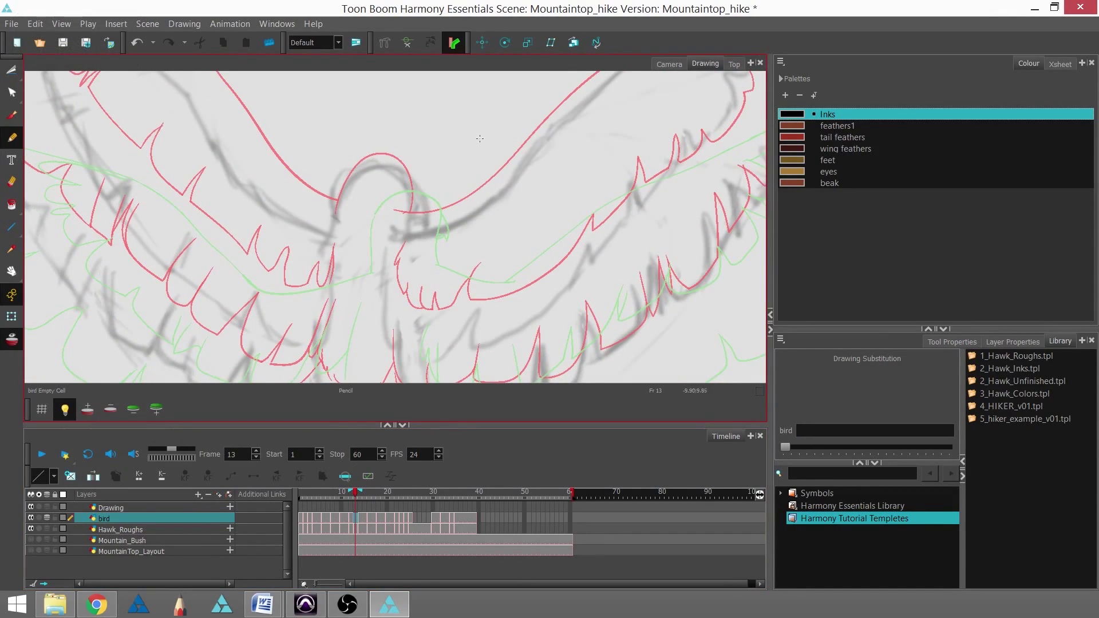
mouse_move(610, 230)
mouse_down()
mouse_move(523, 289)
mouse_move(549, 309)
mouse_move(537, 322)
mouse_up()
drag(601, 171, 534, 244)
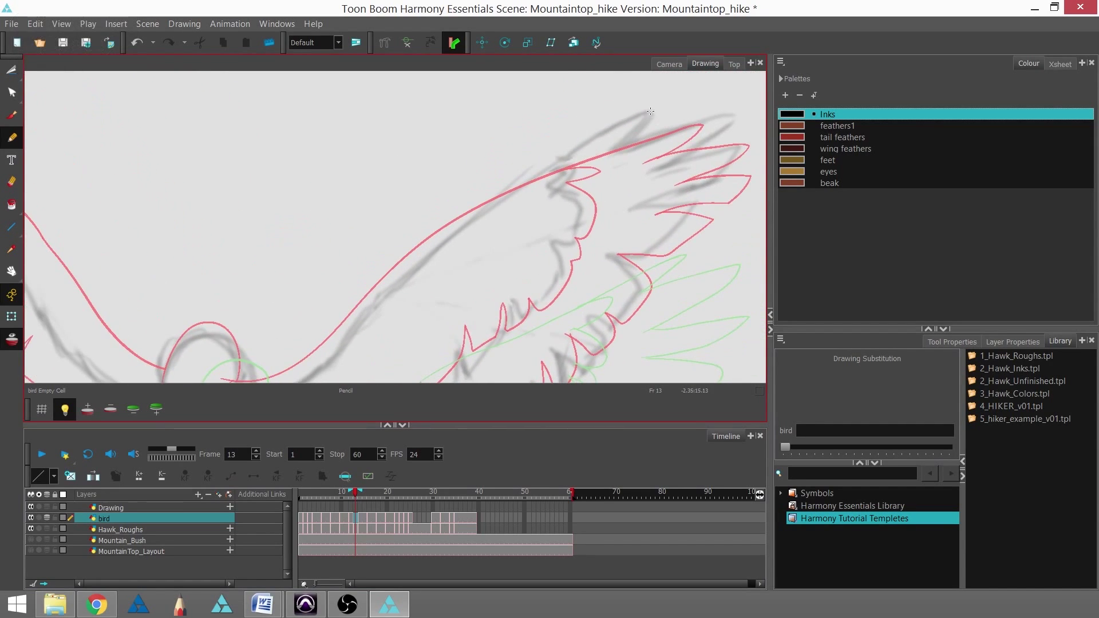
mouse_move(650, 111)
mouse_down()
mouse_move(507, 247)
mouse_move(584, 117)
mouse_move(603, 147)
mouse_move(569, 177)
mouse_move(422, 240)
mouse_move(433, 261)
mouse_move(457, 192)
mouse_up()
mouse_move(406, 343)
mouse_down()
mouse_move(474, 243)
mouse_move(493, 330)
mouse_up()
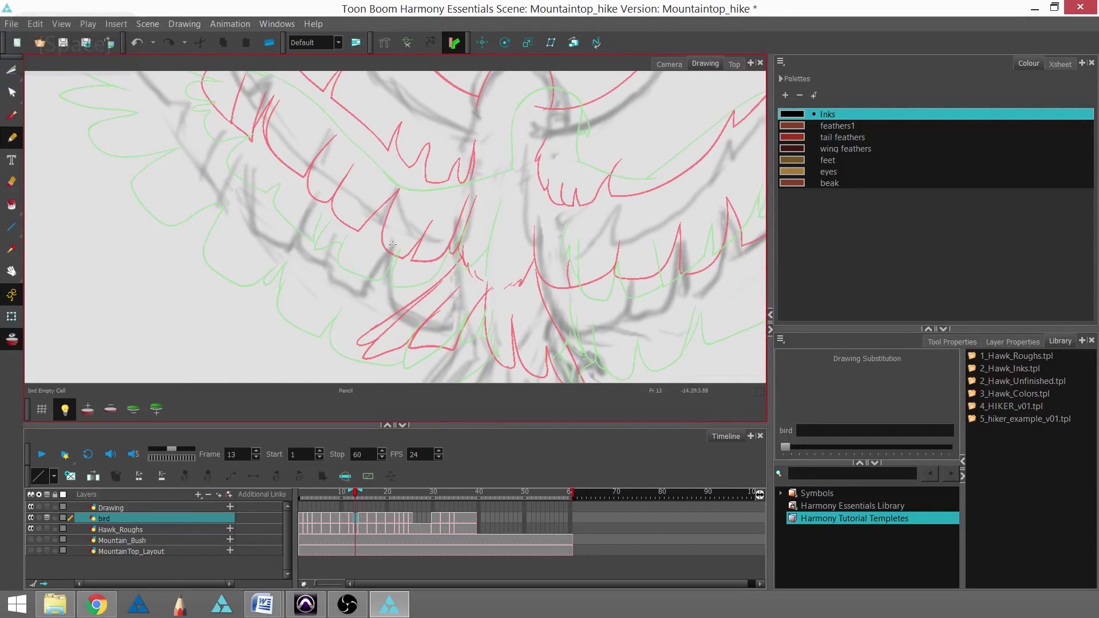
Ink the first feather curves along the lower edge of the hawk's left-hand wing on frame 13, following the rough.
key(space)
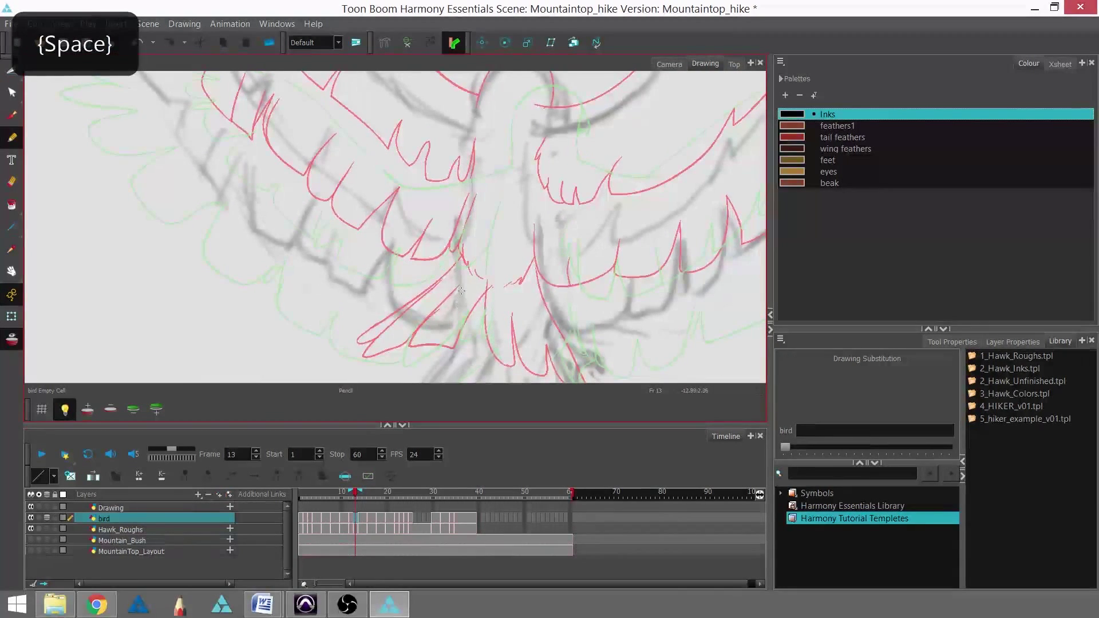
mouse_move(455, 304)
mouse_down()
mouse_move(410, 319)
mouse_move(394, 305)
mouse_move(398, 241)
mouse_move(354, 288)
mouse_move(332, 273)
mouse_move(331, 247)
mouse_move(322, 260)
mouse_move(296, 245)
mouse_move(303, 208)
mouse_up()
key(space)
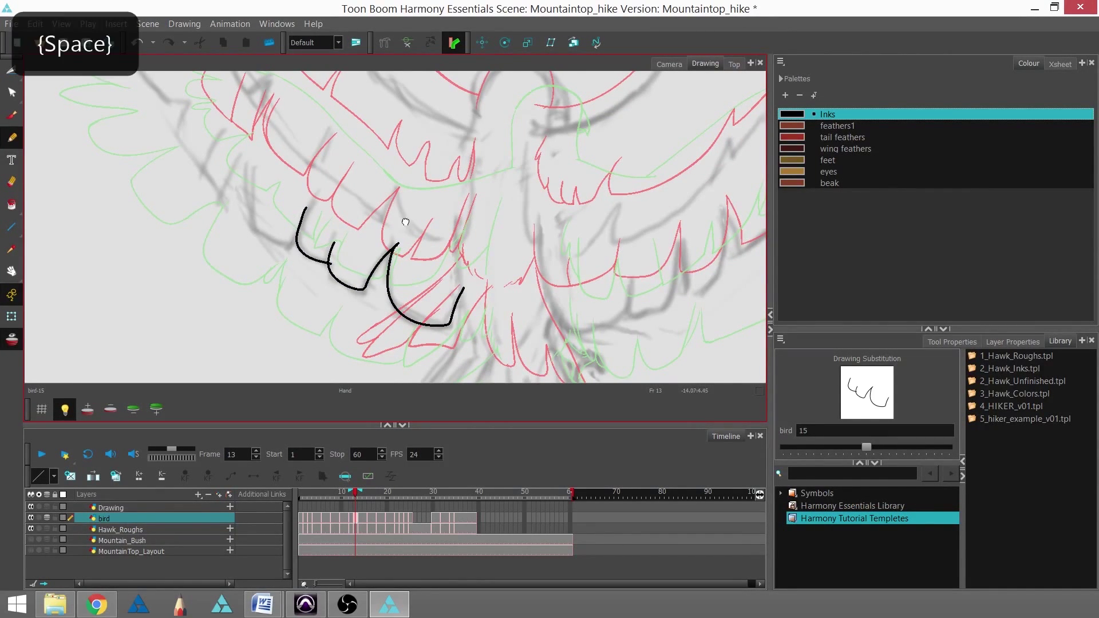
Extend the inked feather edge outward with another curved feather toward the tip of the left-hand wing.
drag(406, 222, 411, 250)
drag(375, 347, 374, 345)
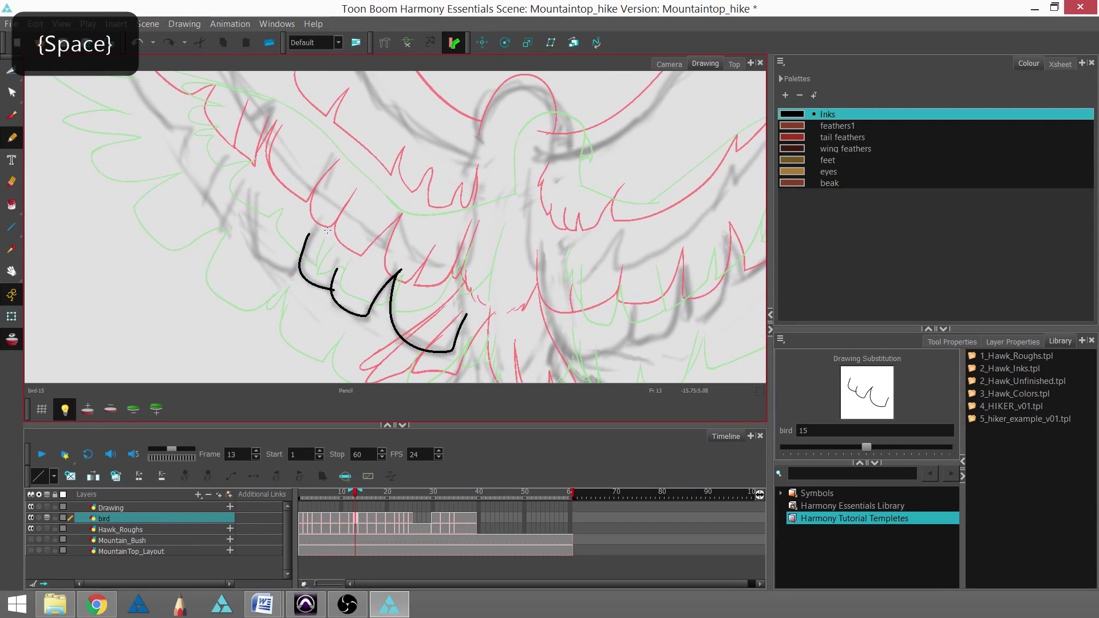
mouse_move(299, 268)
mouse_down()
mouse_move(272, 267)
mouse_move(256, 245)
mouse_move(255, 208)
mouse_up()
key(ctrl+z)
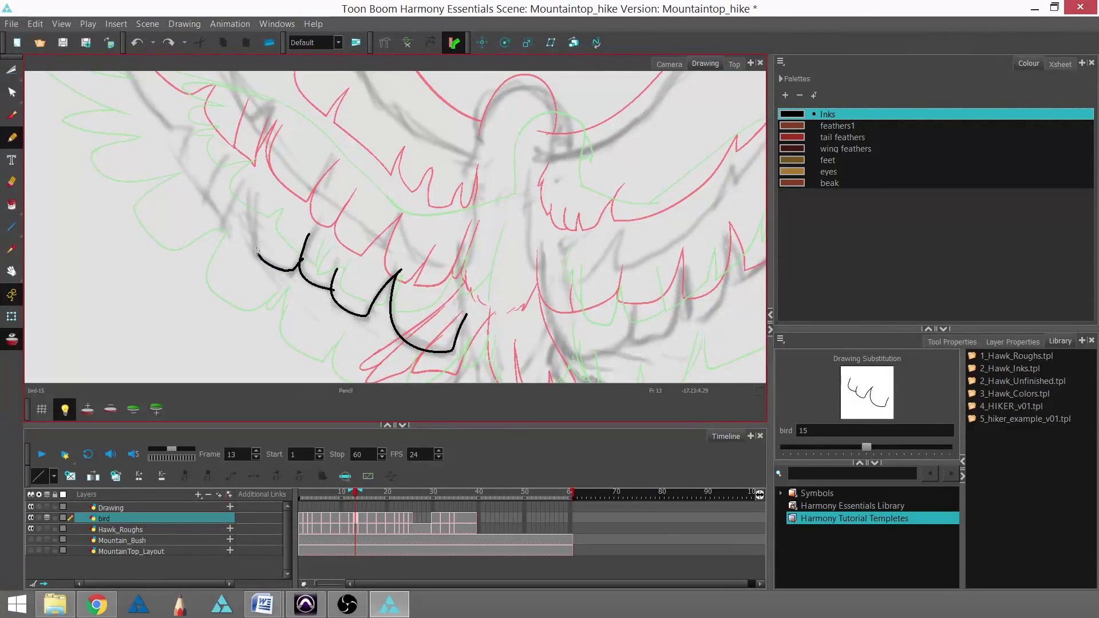
mouse_move(257, 251)
mouse_down()
mouse_move(256, 200)
mouse_move(258, 245)
mouse_move(238, 305)
mouse_up()
Try cutting away a segment of the inked feather line with the Cutter tool, and undo the cut.
click(11, 69)
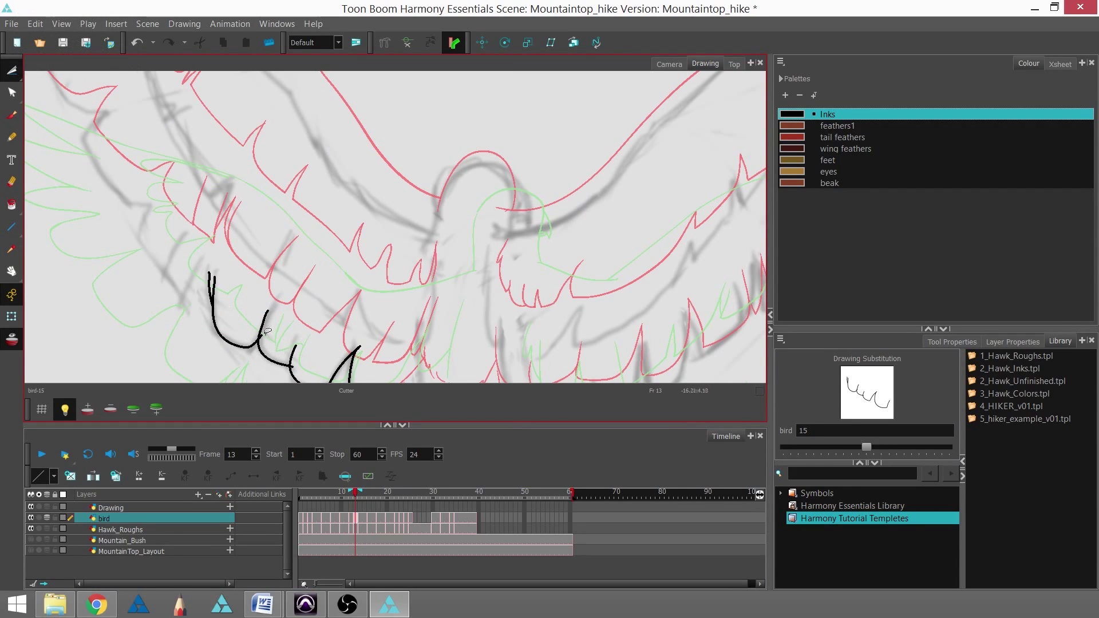
mouse_move(318, 353)
mouse_down()
mouse_move(320, 339)
mouse_move(295, 370)
mouse_up()
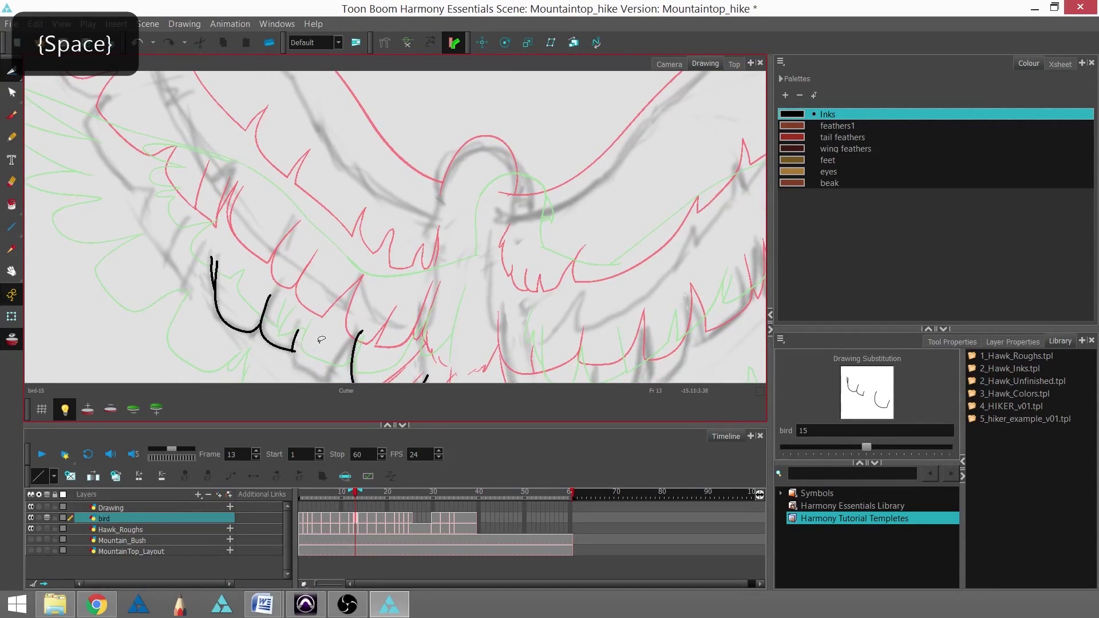
key(ctrl+z)
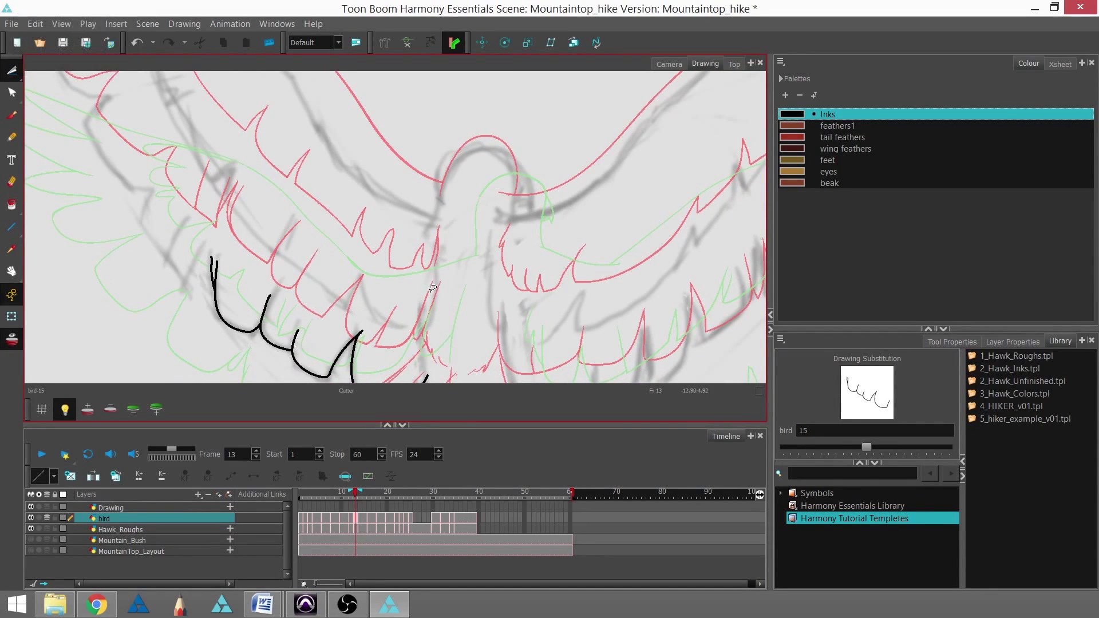
mouse_move(460, 333)
mouse_down()
mouse_move(451, 286)
mouse_move(445, 313)
mouse_up()
scroll(451, 291, down, 1)
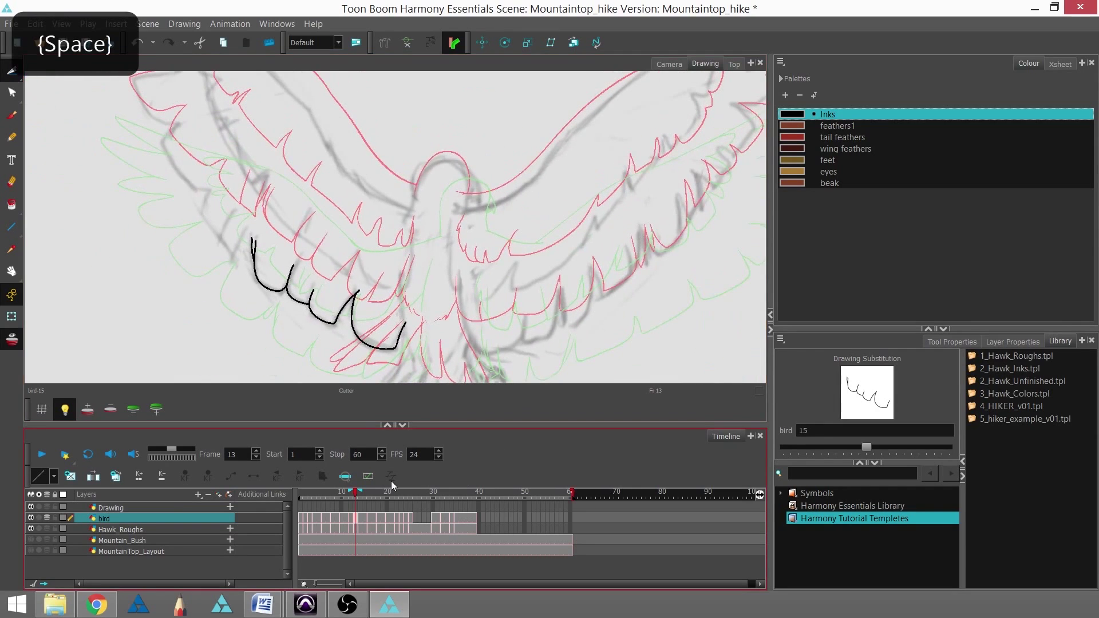
Check the onion skin range and compare the partly inked frame 13 with the bird drawings before and after it.
mouse_move(360, 492)
mouse_down()
mouse_move(392, 502)
mouse_move(300, 497)
mouse_move(351, 506)
mouse_up()
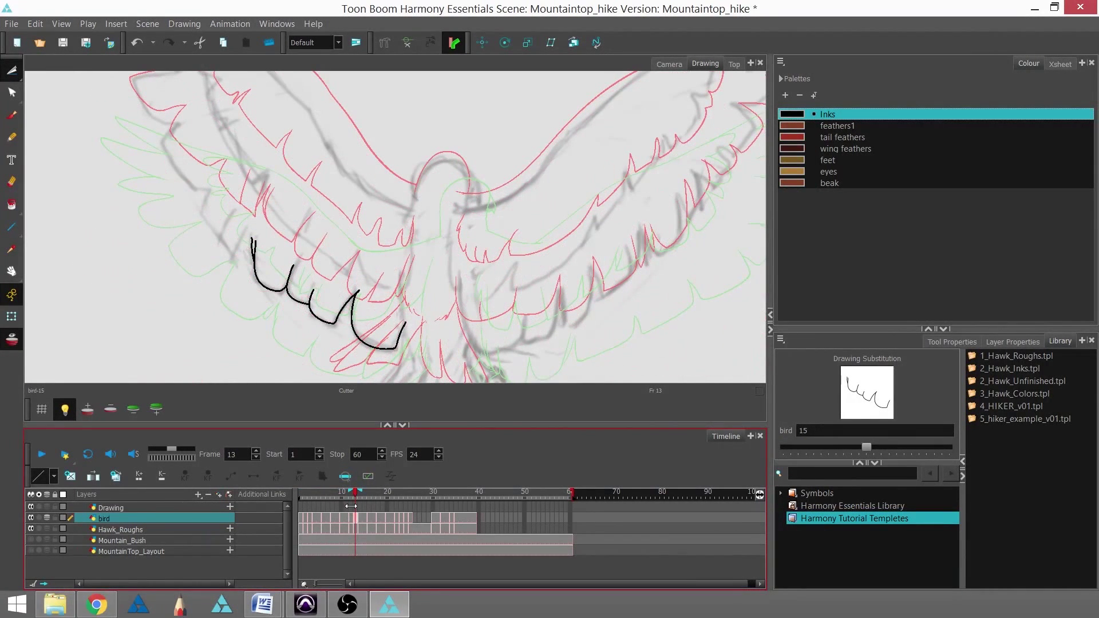
click(362, 519)
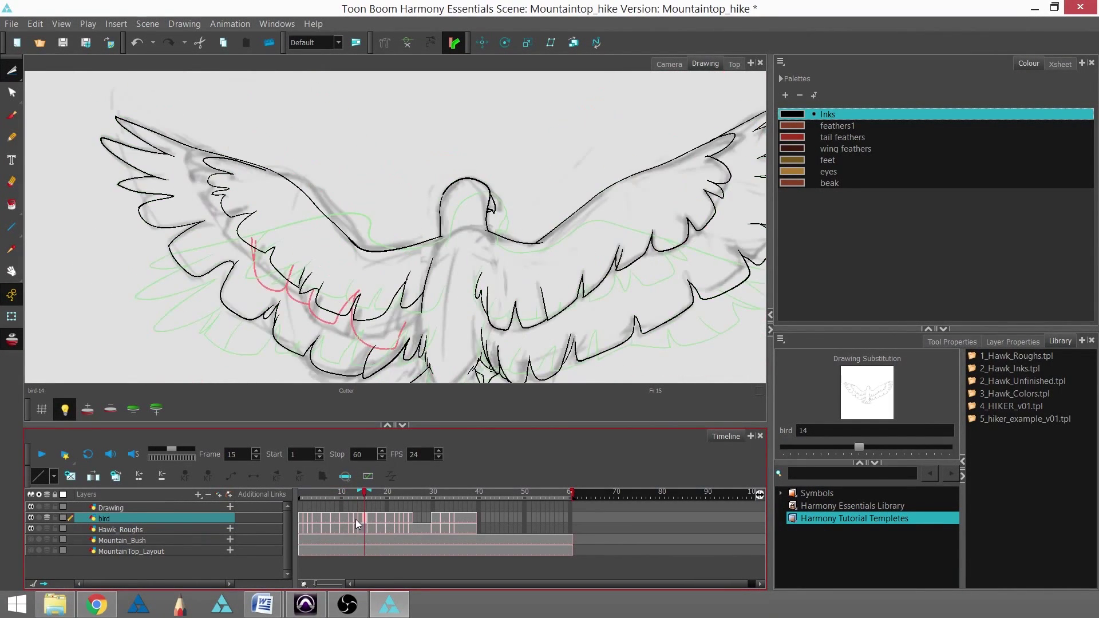
click(357, 519)
click(352, 518)
click(357, 519)
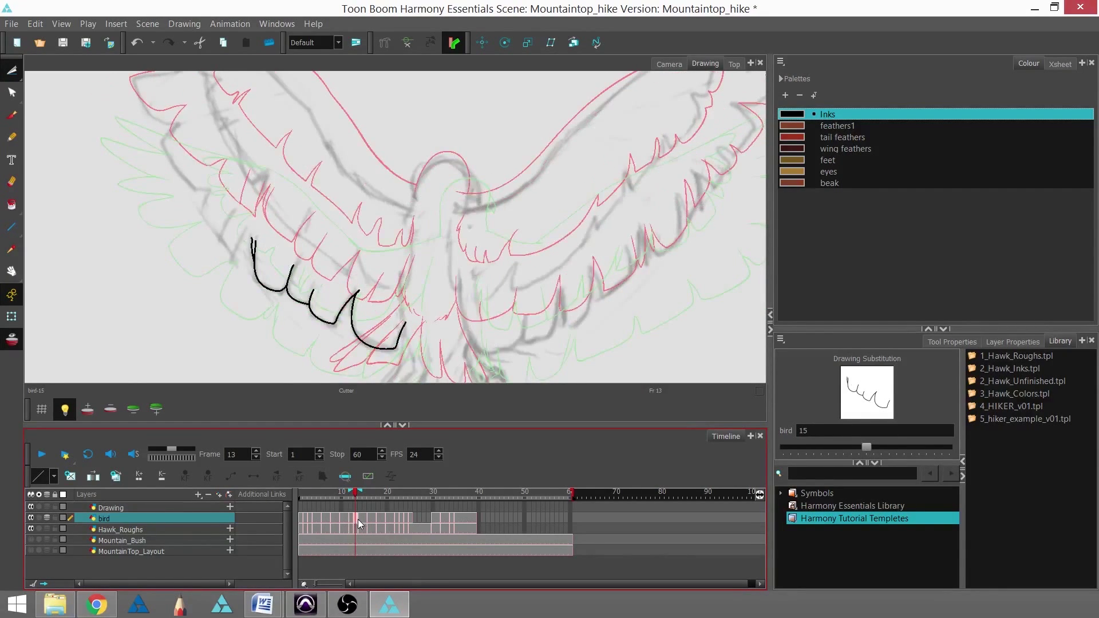
click(360, 519)
click(356, 519)
key(comma)
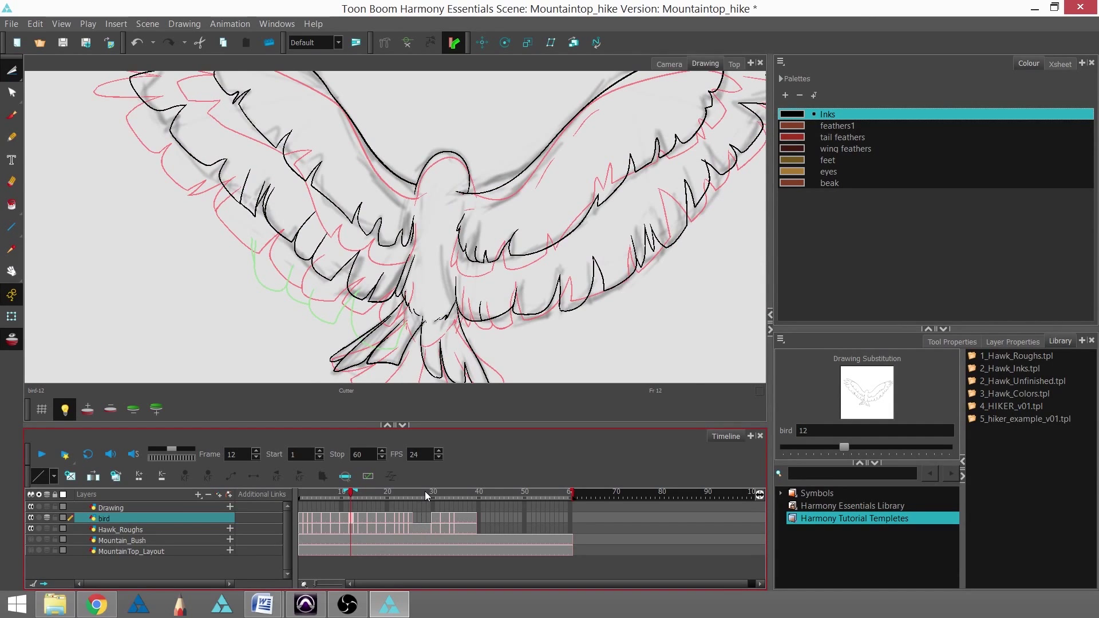
Turn off Onion Skin and review the Hawk_Roughs drawings from frame 27 to frame 30.
click(411, 529)
mouse_move(411, 496)
mouse_down()
mouse_move(428, 499)
mouse_move(419, 497)
mouse_up()
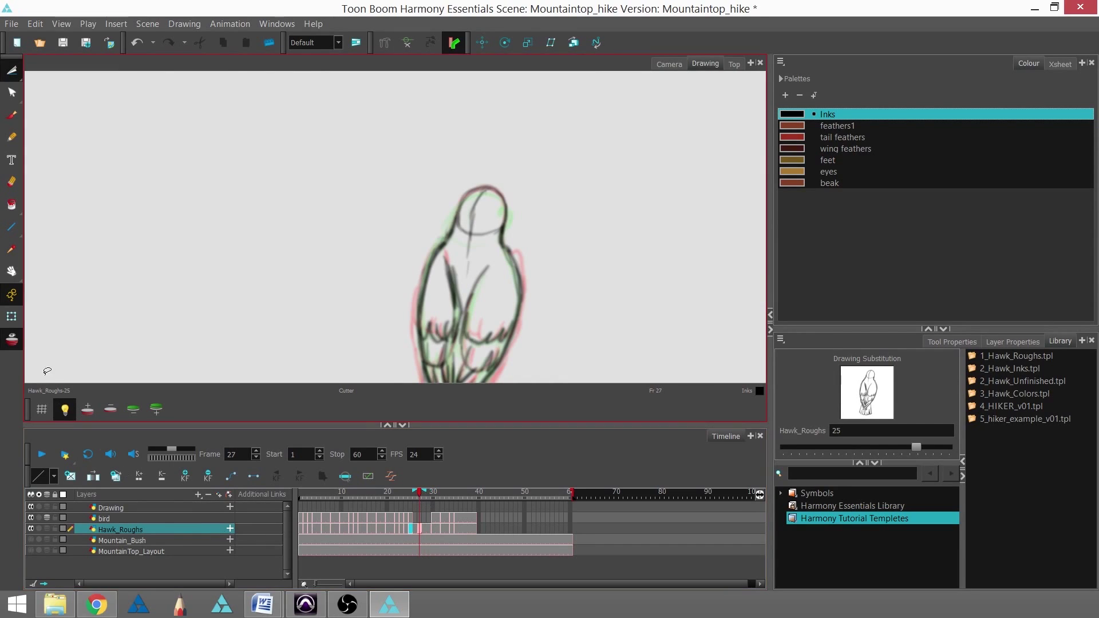
key(alt+o)
mouse_move(419, 498)
mouse_down()
mouse_move(411, 493)
mouse_move(419, 496)
mouse_up()
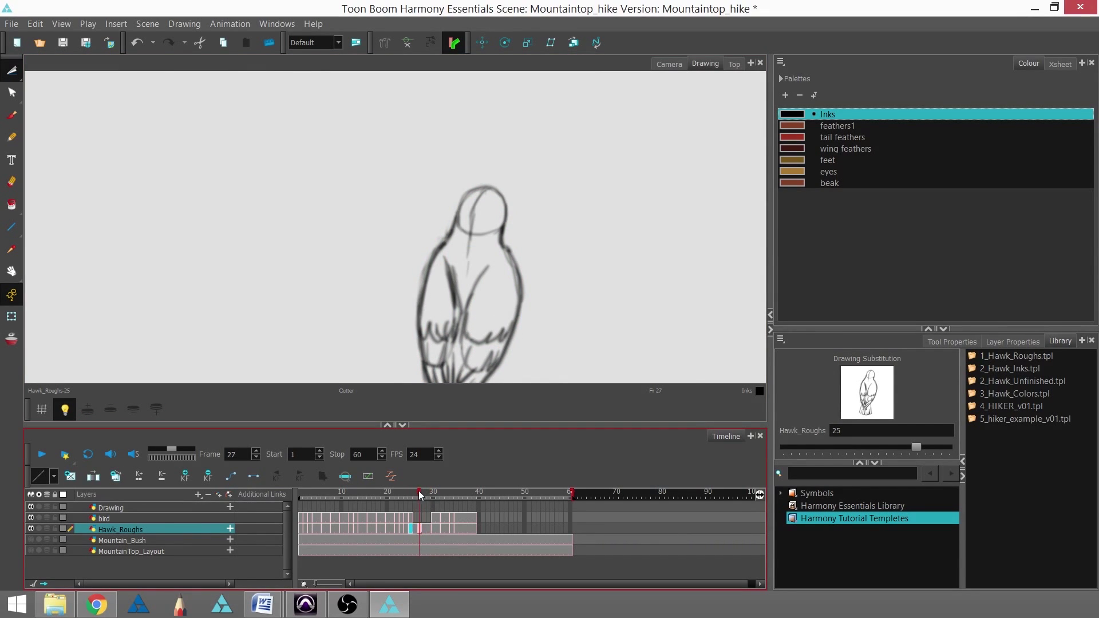
click(435, 530)
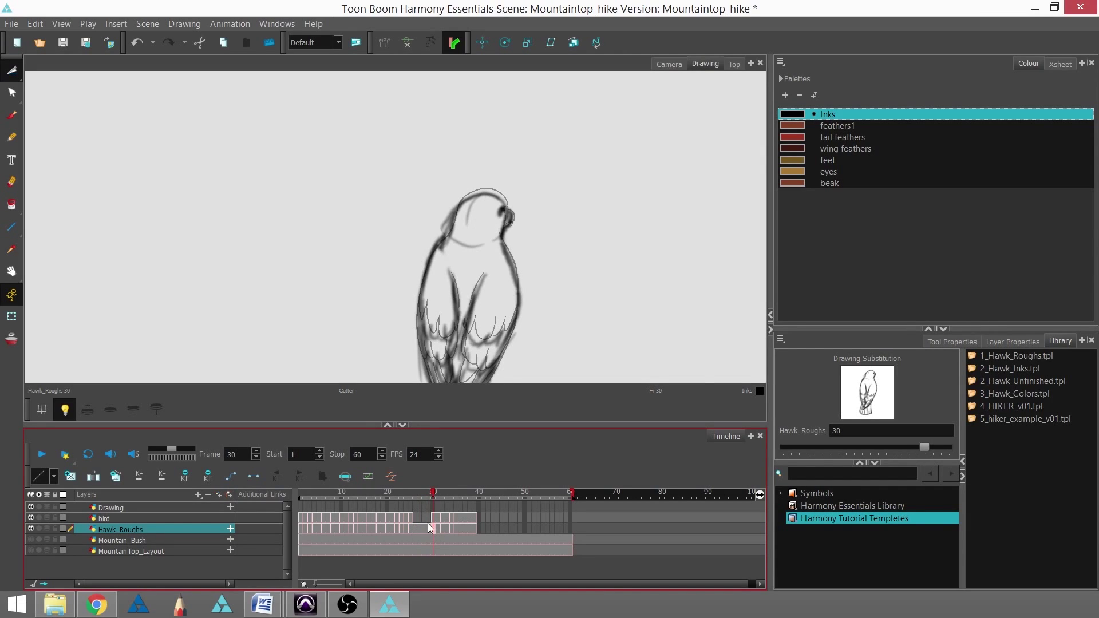
Compare the bird drawings around the gap, try extending the exposure into the empty bird cell at frame 29, and undo the extension.
drag(433, 497, 416, 500)
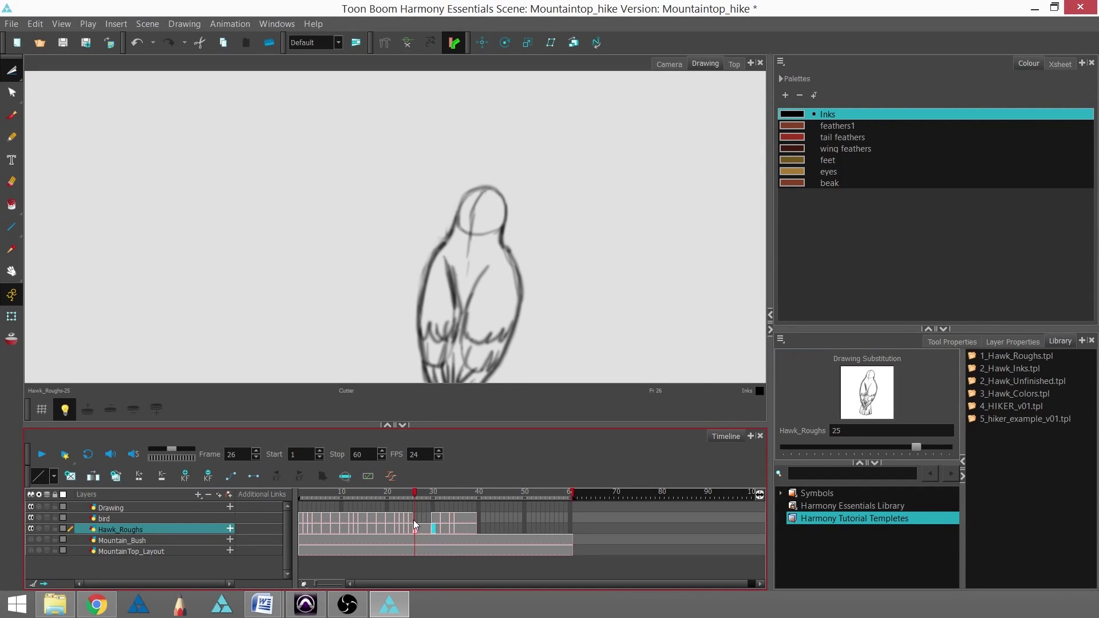
click(411, 518)
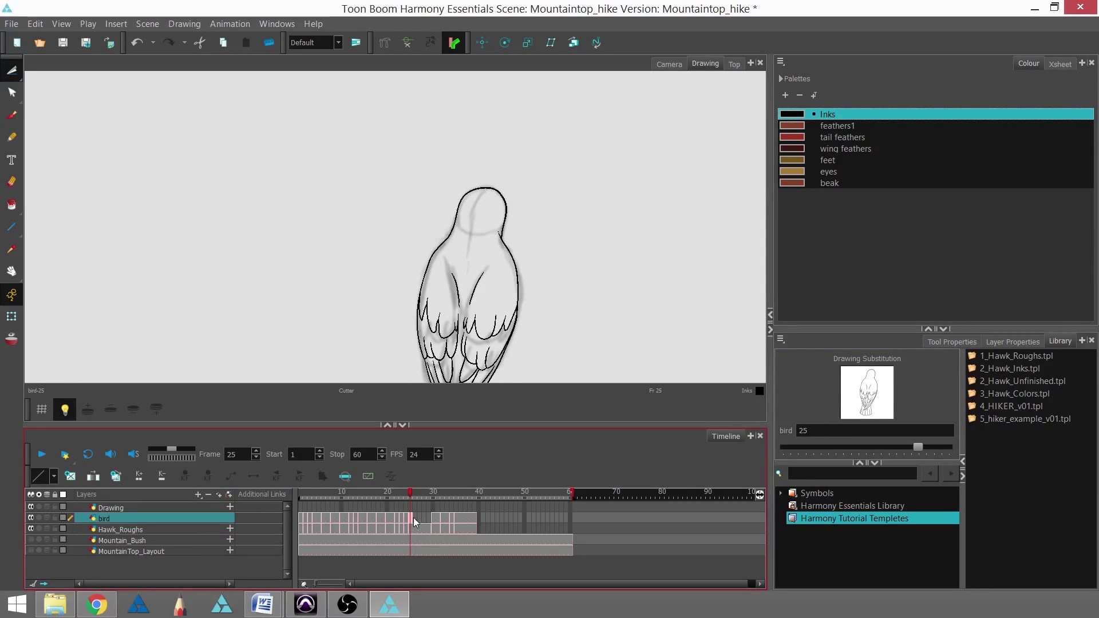
key(space)
drag(538, 269, 524, 237)
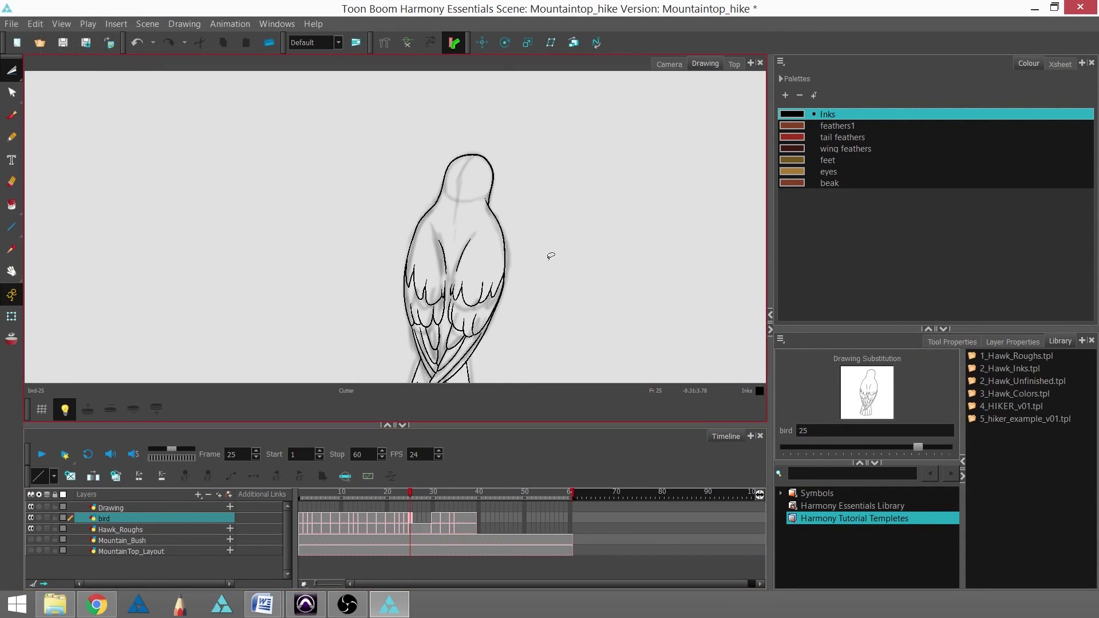
click(428, 517)
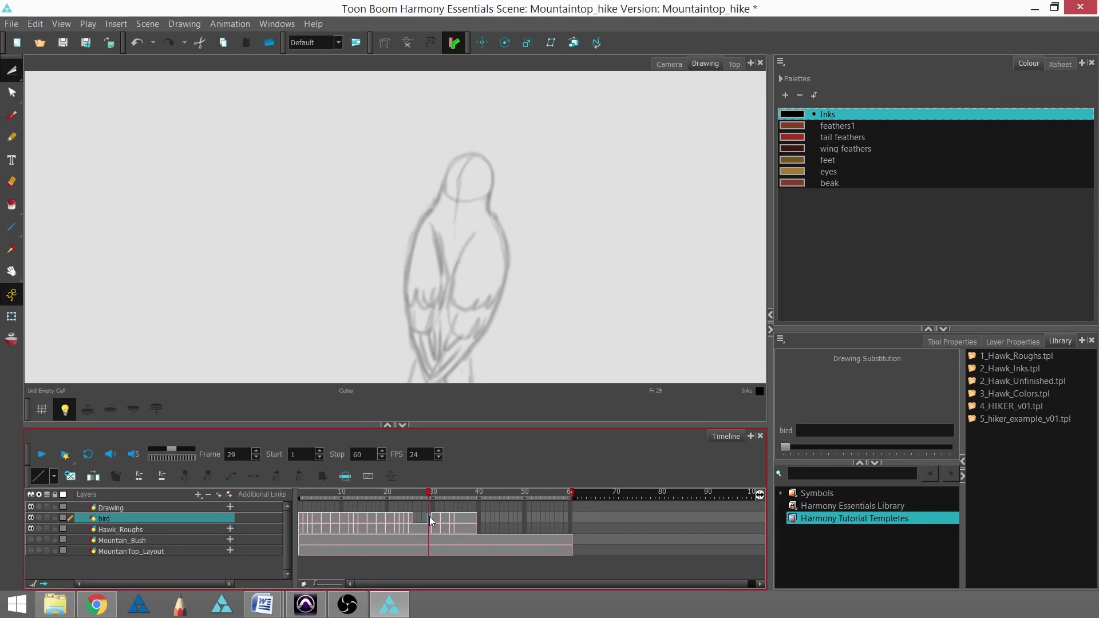
right_click(429, 516)
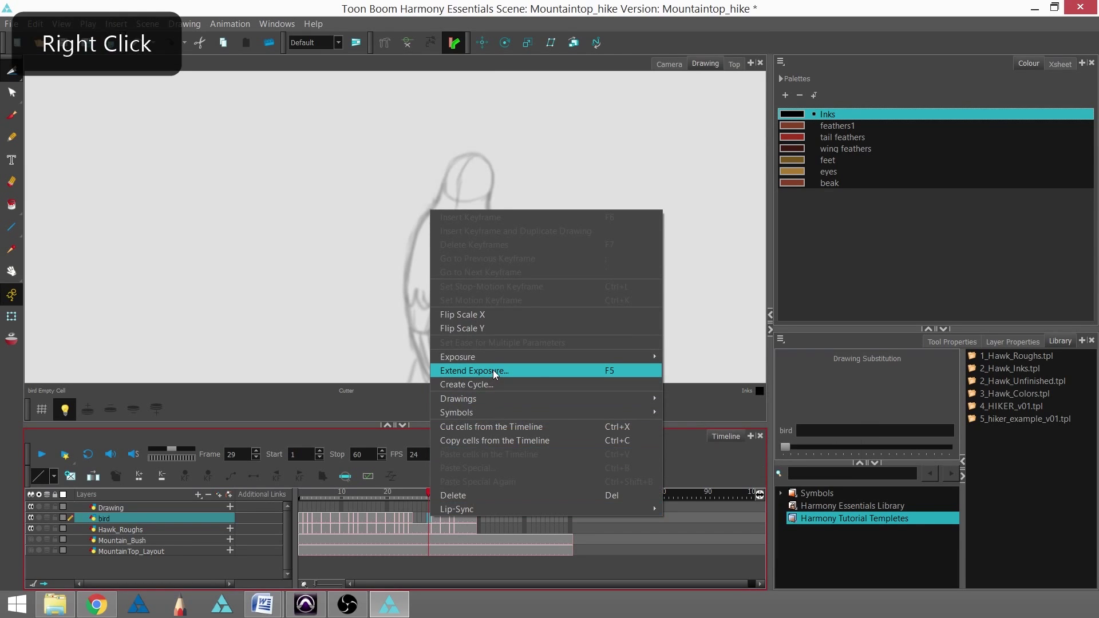
click(610, 370)
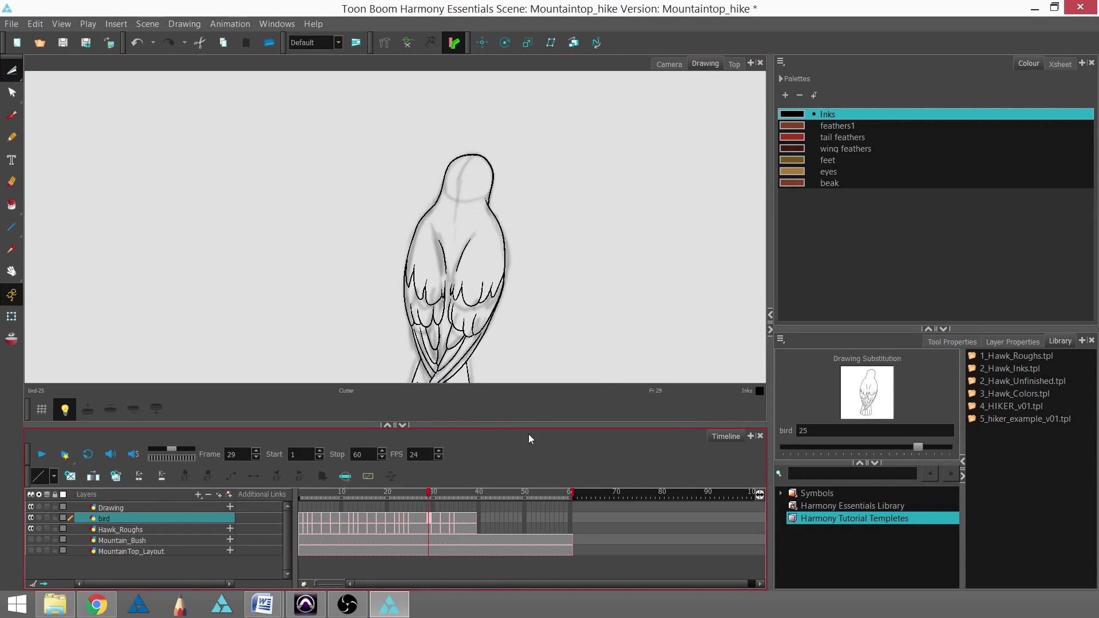
key(ctrl+z)
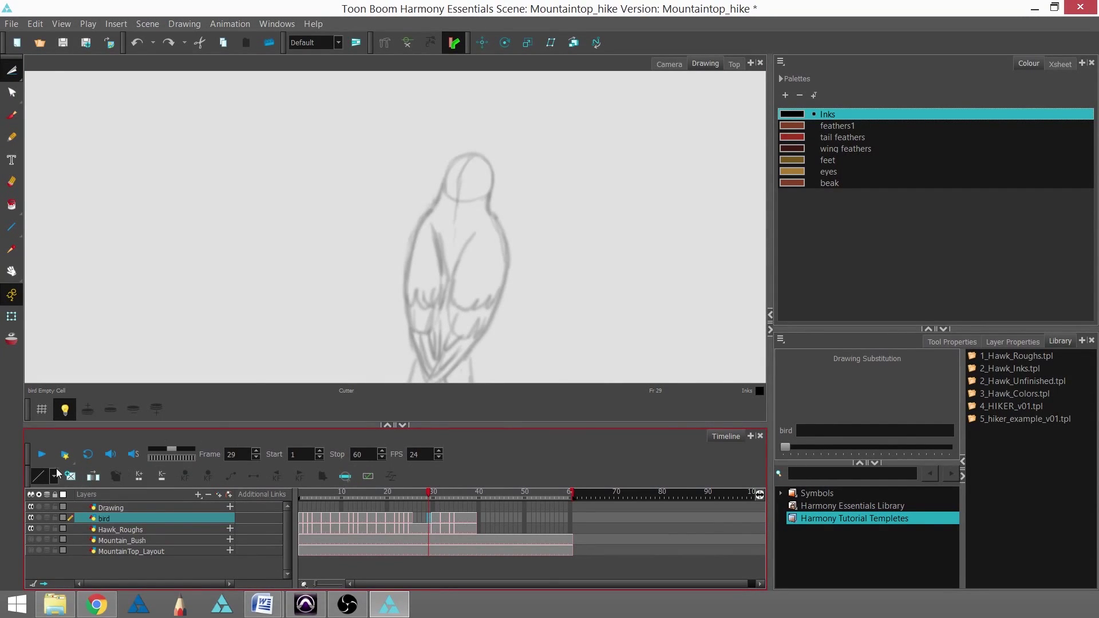
Fill the empty bird cells from frame 26 to frame 29 by holding drawing 25 across them.
right_click(432, 475)
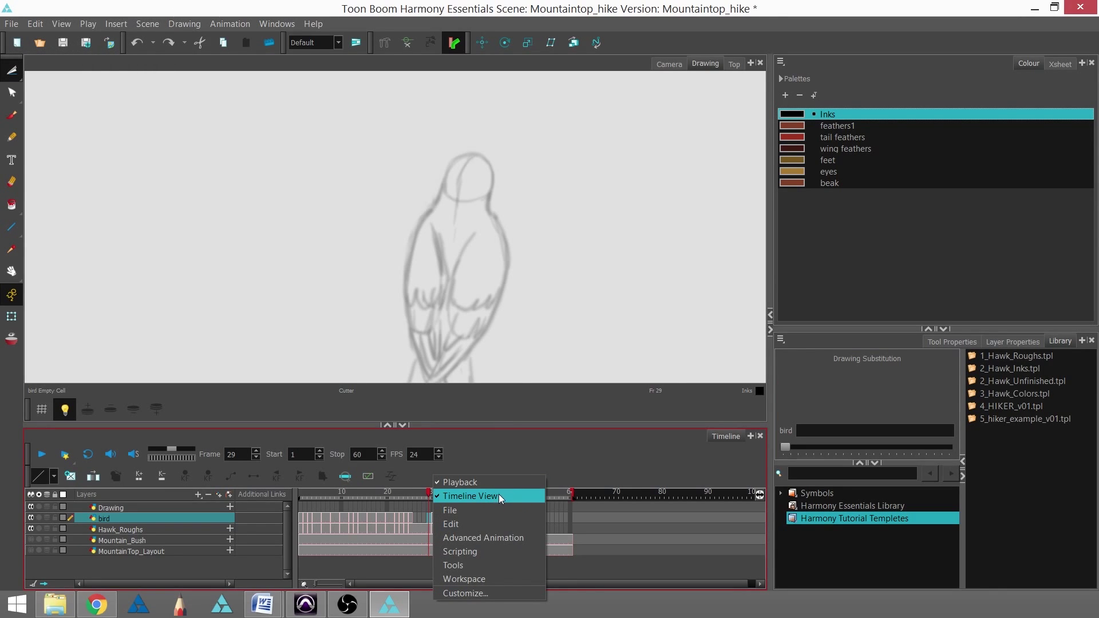
click(408, 476)
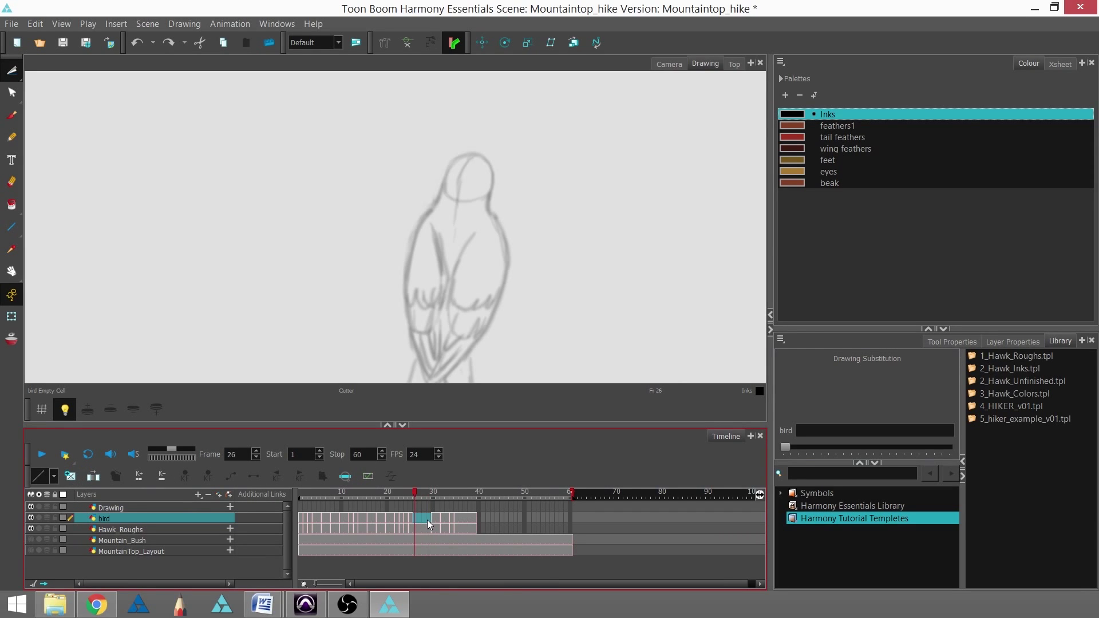
click(93, 476)
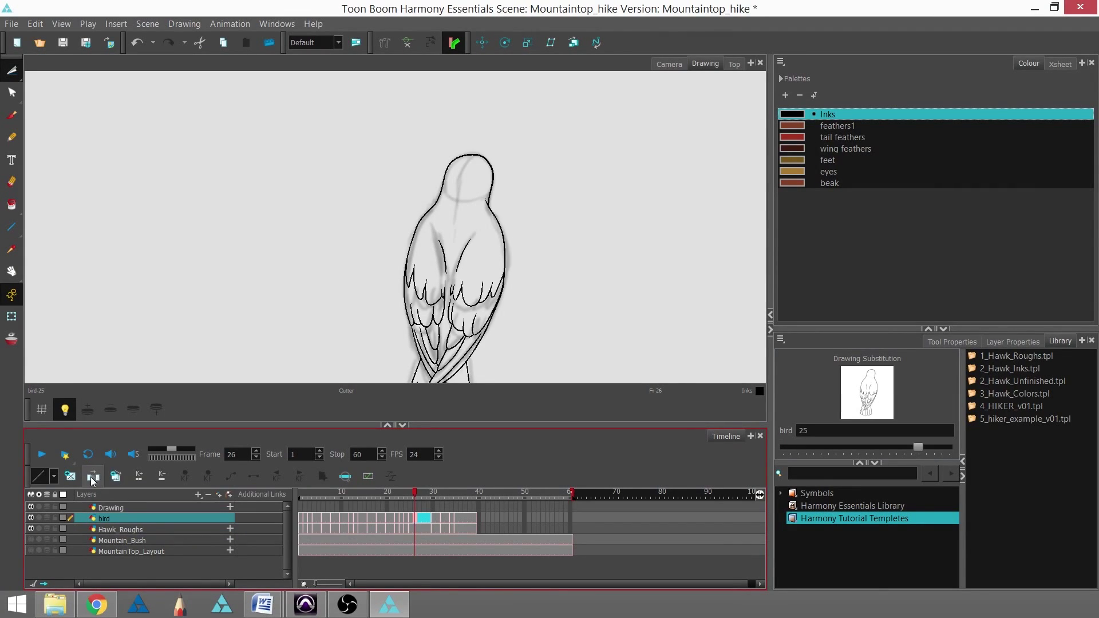
Hide the Hawk_Roughs layer and scrub back through the inked bird drawings to frame 1.
drag(416, 496, 428, 495)
click(411, 521)
drag(420, 497, 290, 530)
key(space)
mouse_move(497, 277)
mouse_down()
mouse_move(510, 233)
mouse_move(510, 257)
mouse_move(465, 206)
mouse_up()
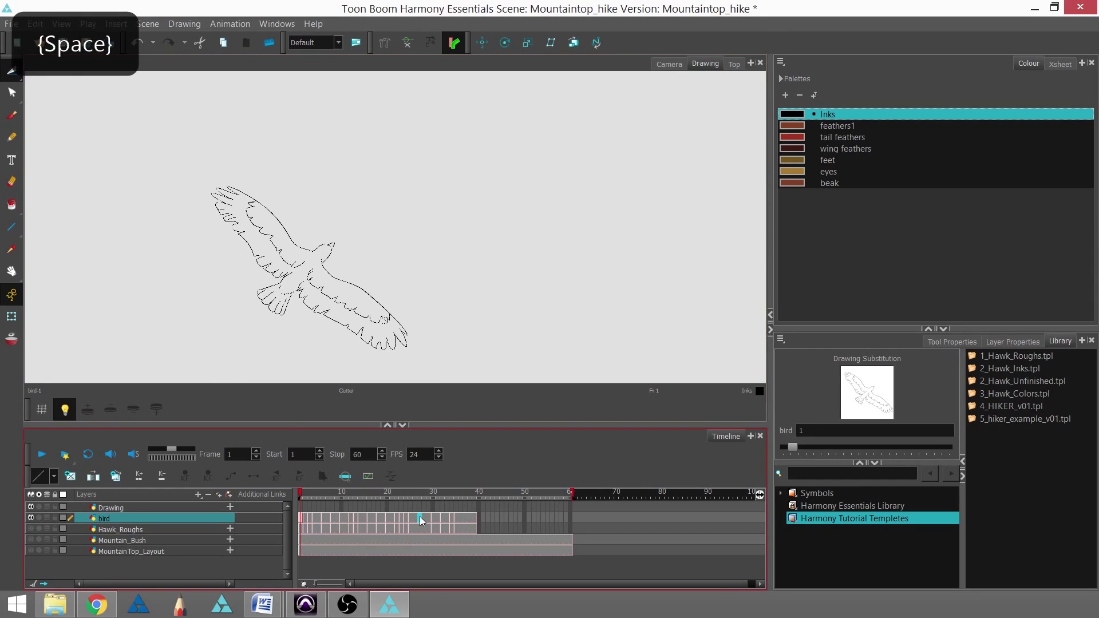
click(422, 493)
mouse_move(422, 494)
mouse_down()
mouse_move(303, 497)
mouse_move(385, 500)
mouse_move(459, 522)
mouse_move(299, 526)
mouse_up()
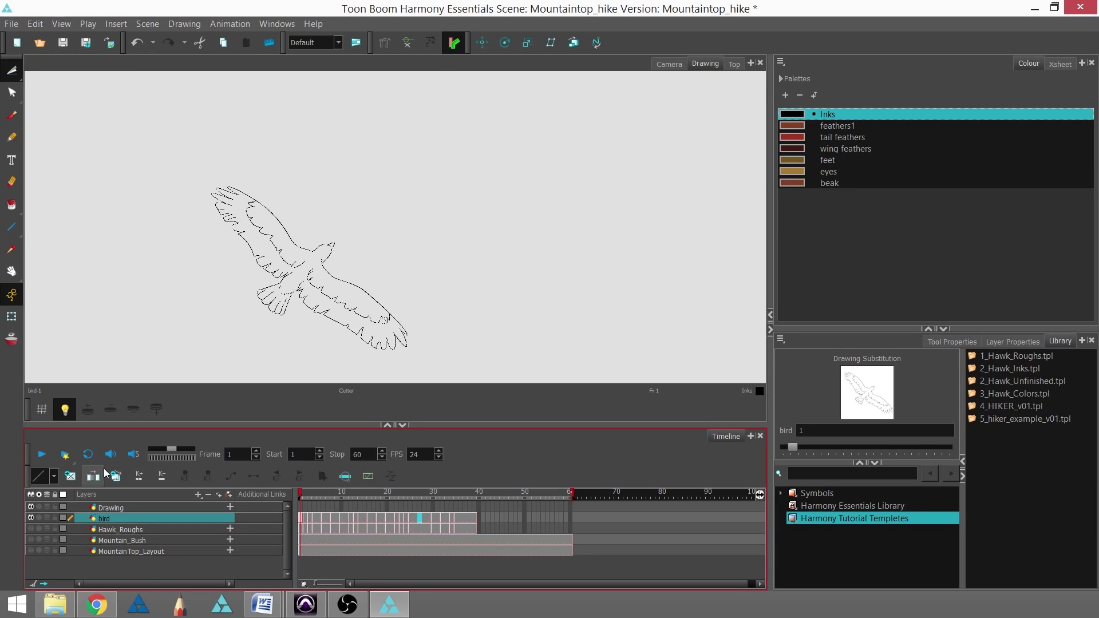
Play the inked bird animation in the Drawing view, and replay it from frame 1 in the Camera view.
click(42, 455)
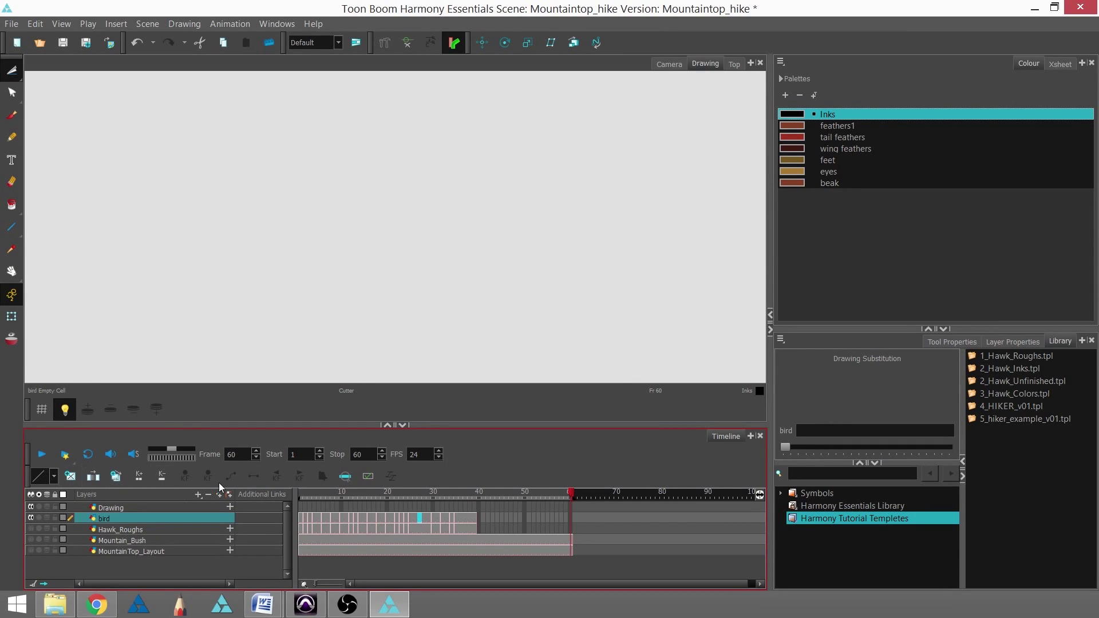
click(669, 63)
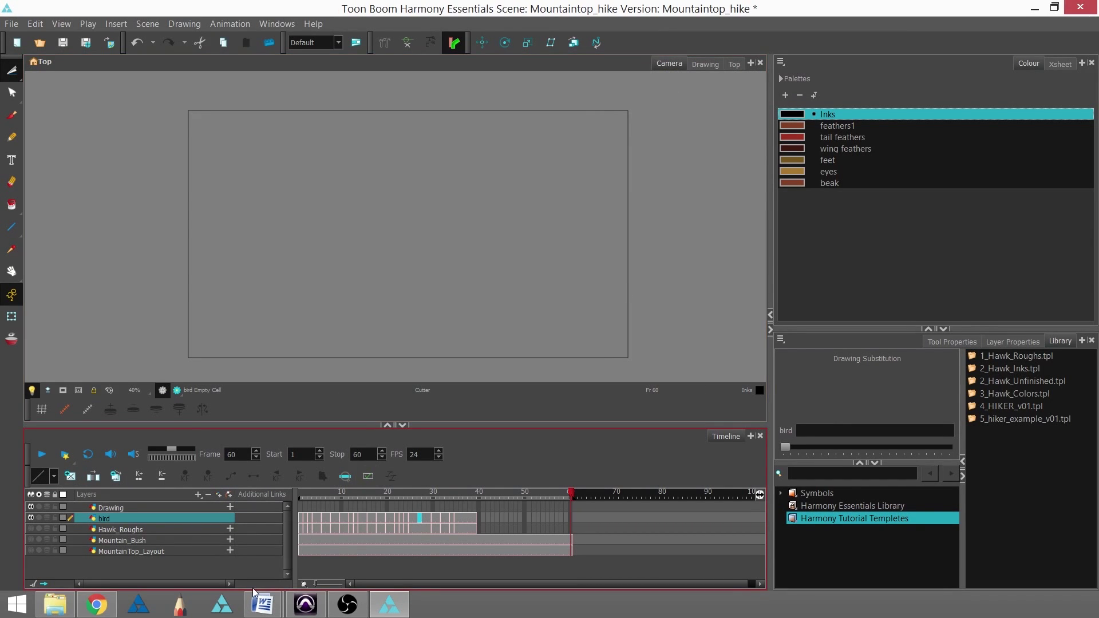
click(65, 455)
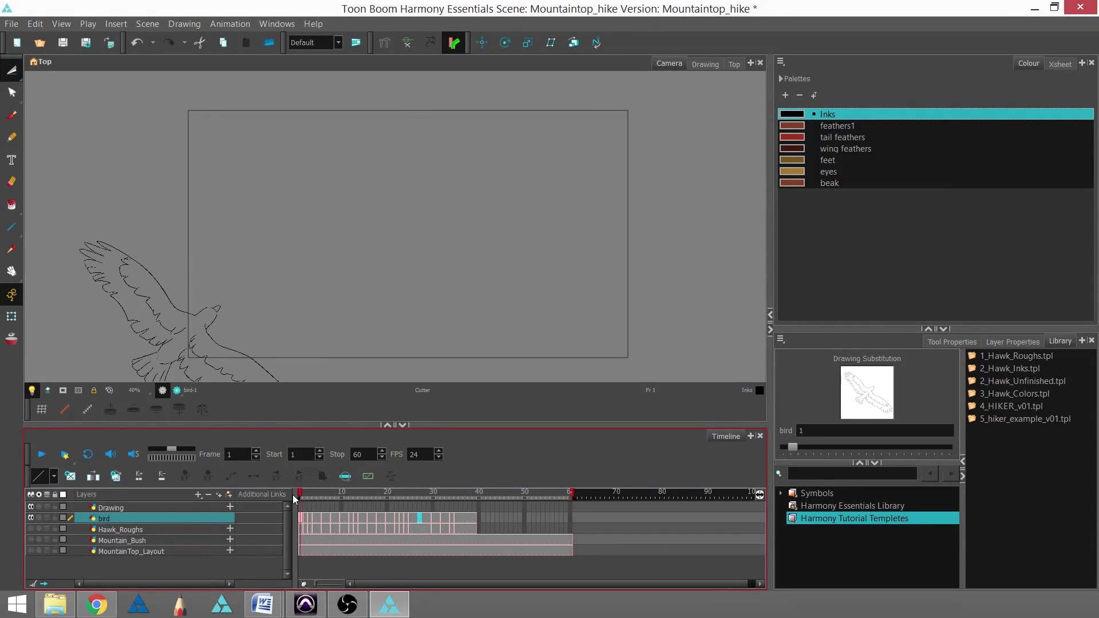
click(43, 454)
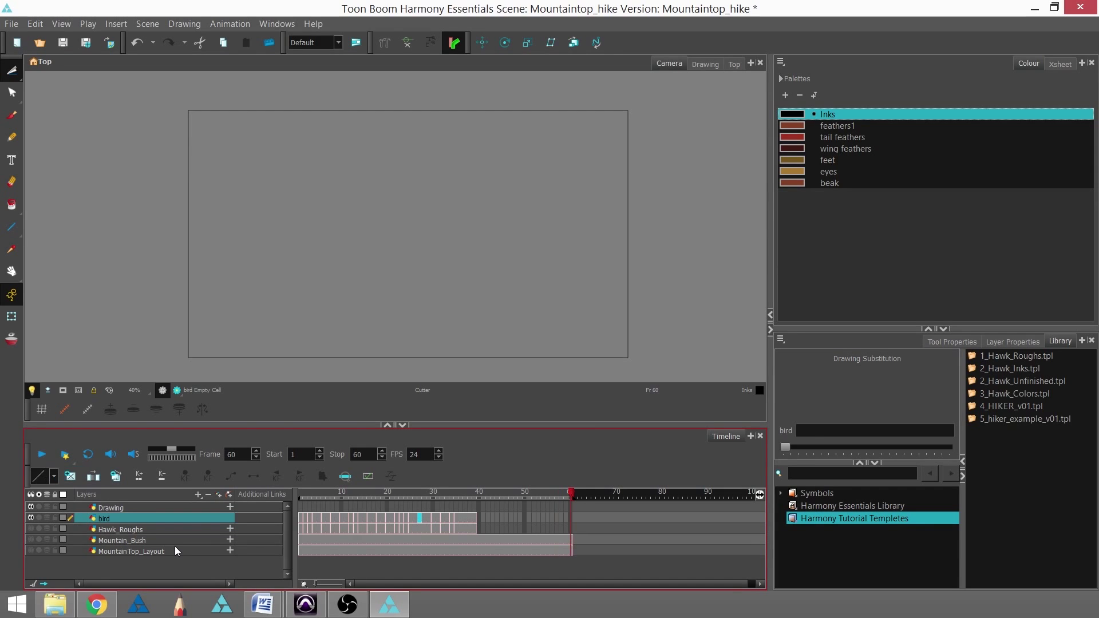
Locate the end of the bird drawings on the timeline and set the playback stop frame to 39.
drag(502, 494, 481, 502)
click(472, 507)
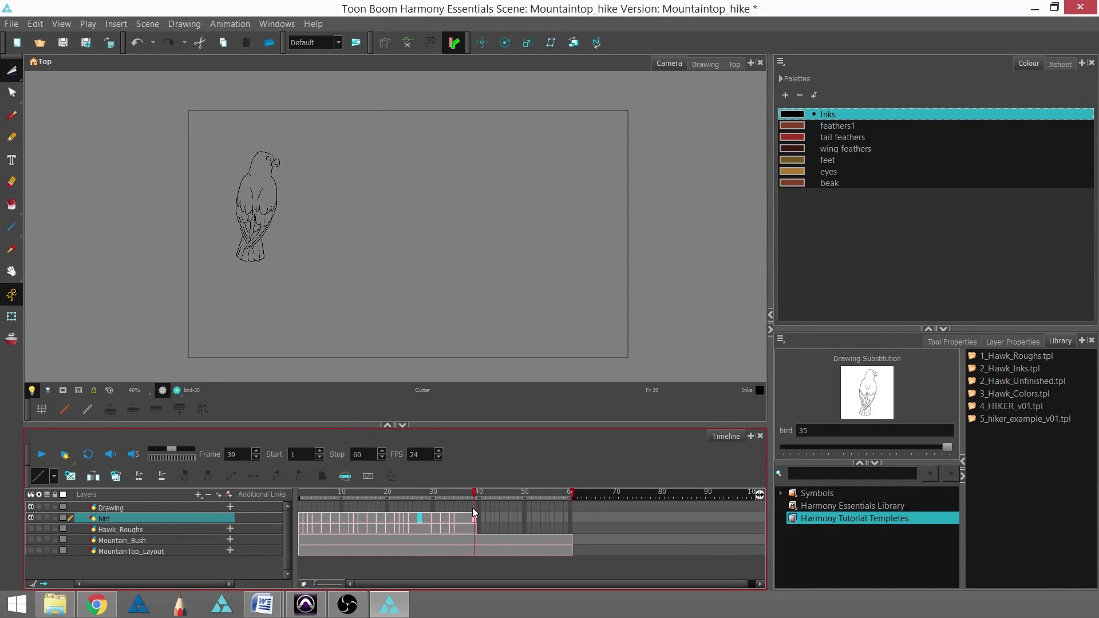
mouse_move(472, 507)
mouse_down()
mouse_move(492, 506)
mouse_move(474, 513)
mouse_up()
drag(478, 499, 475, 504)
click(364, 455)
click(332, 456)
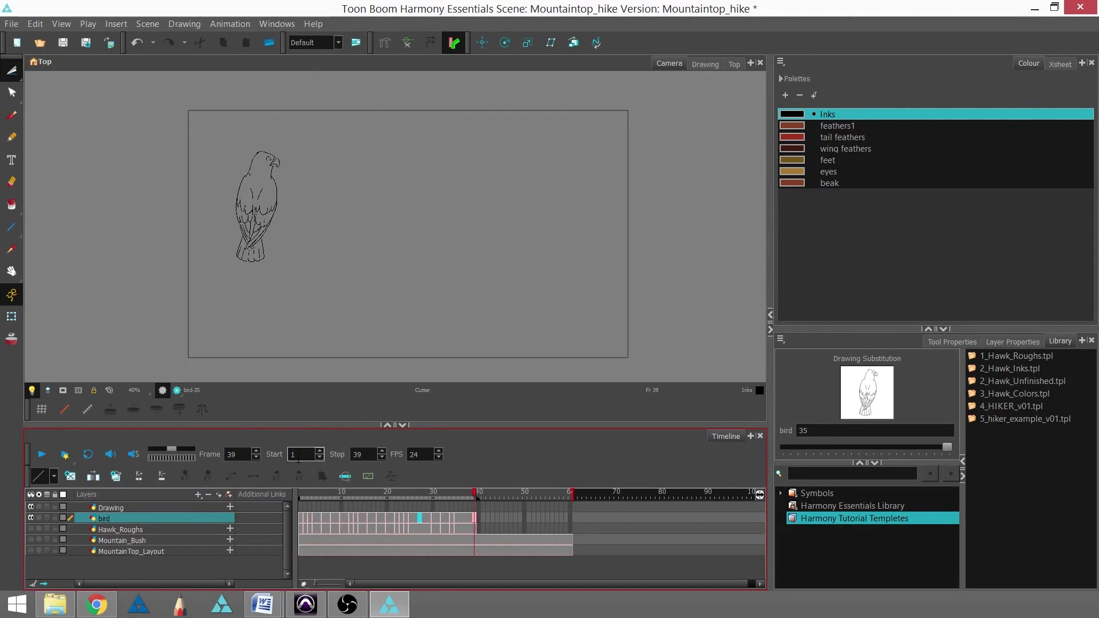
Enable looped playback, play the bird animation, and scrub through its drawings to frame 39.
click(88, 454)
click(42, 455)
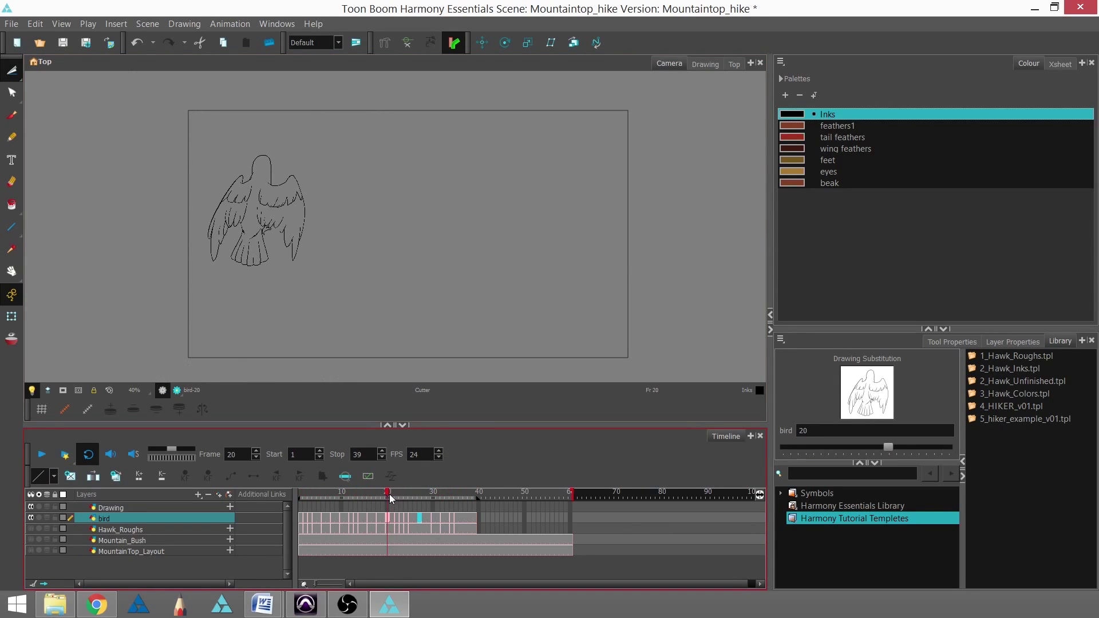
click(355, 494)
drag(355, 495, 476, 538)
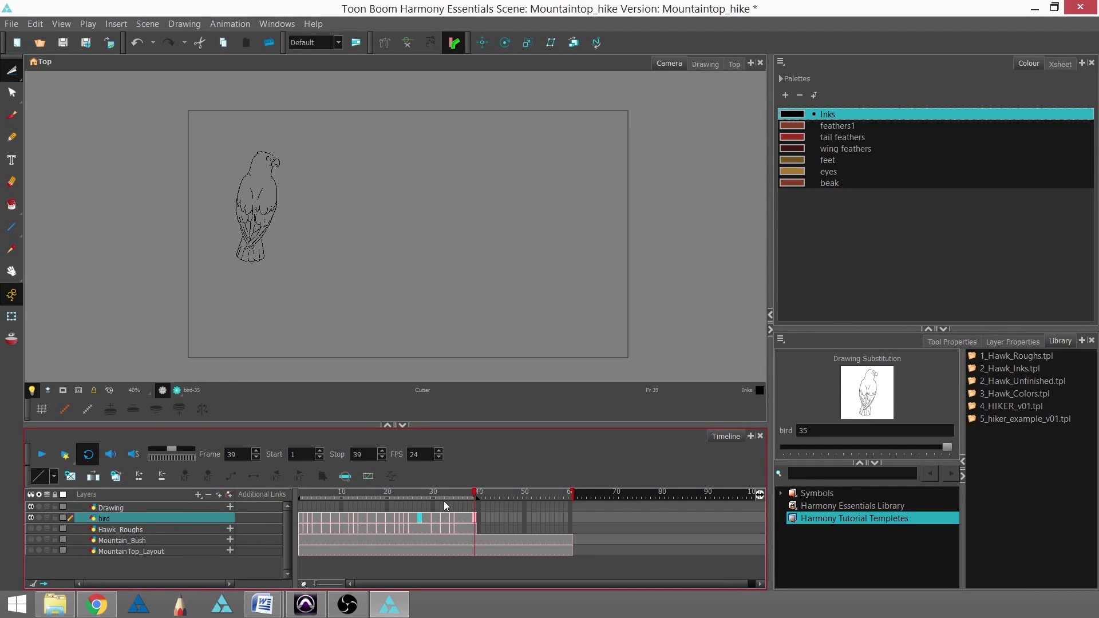
Add the 2_Hawk_Inks.tpl library template to the timeline as a layer above bird, and hide the bird layer.
click(1008, 368)
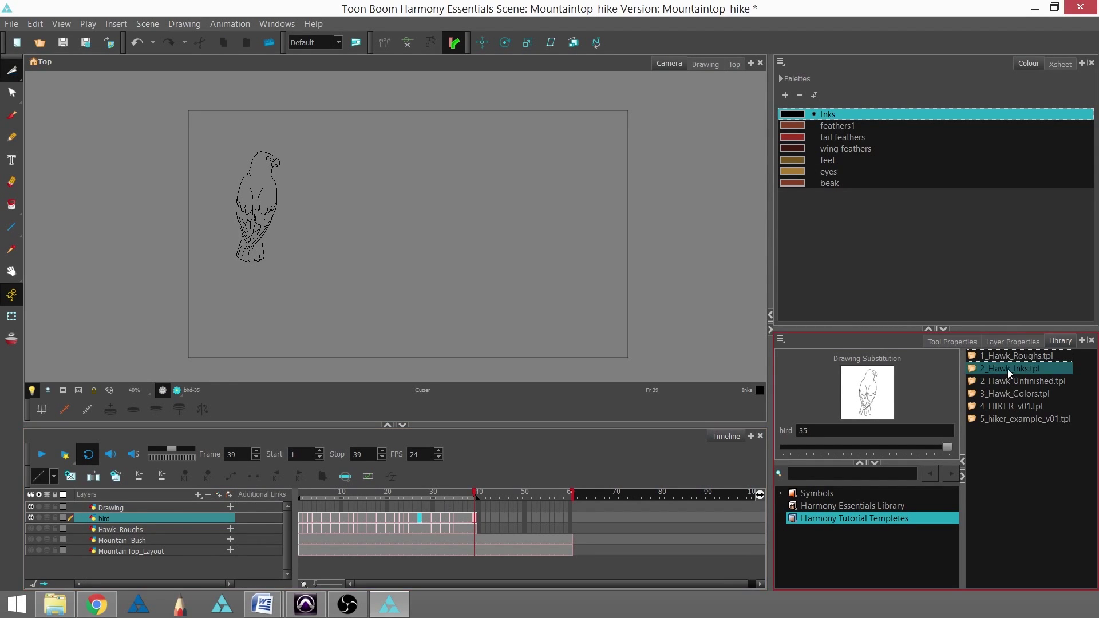
click(1045, 381)
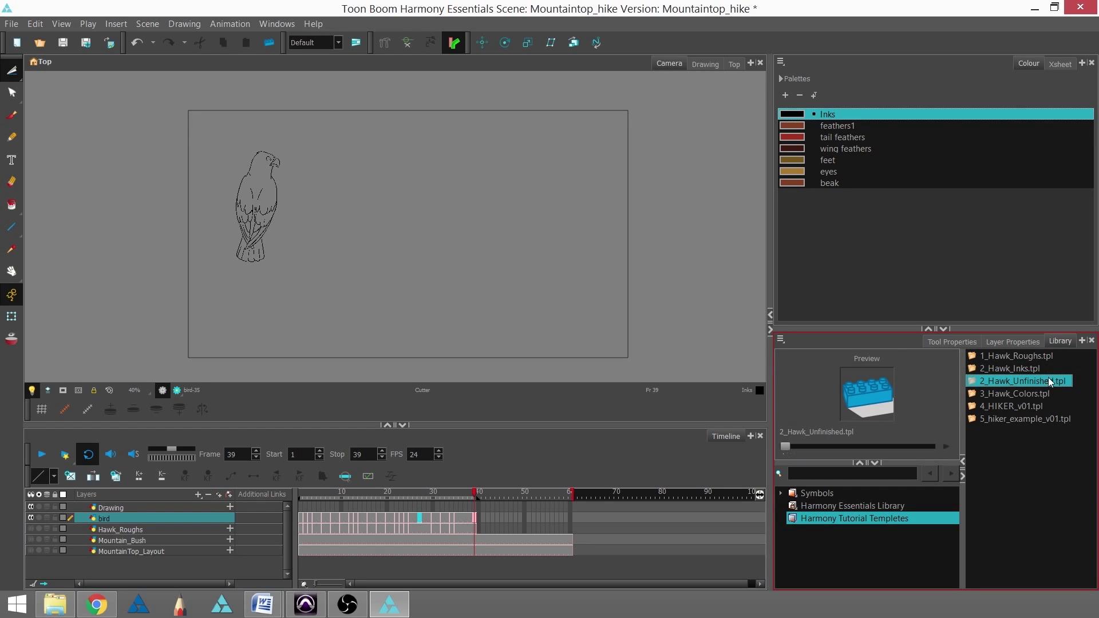
click(1048, 372)
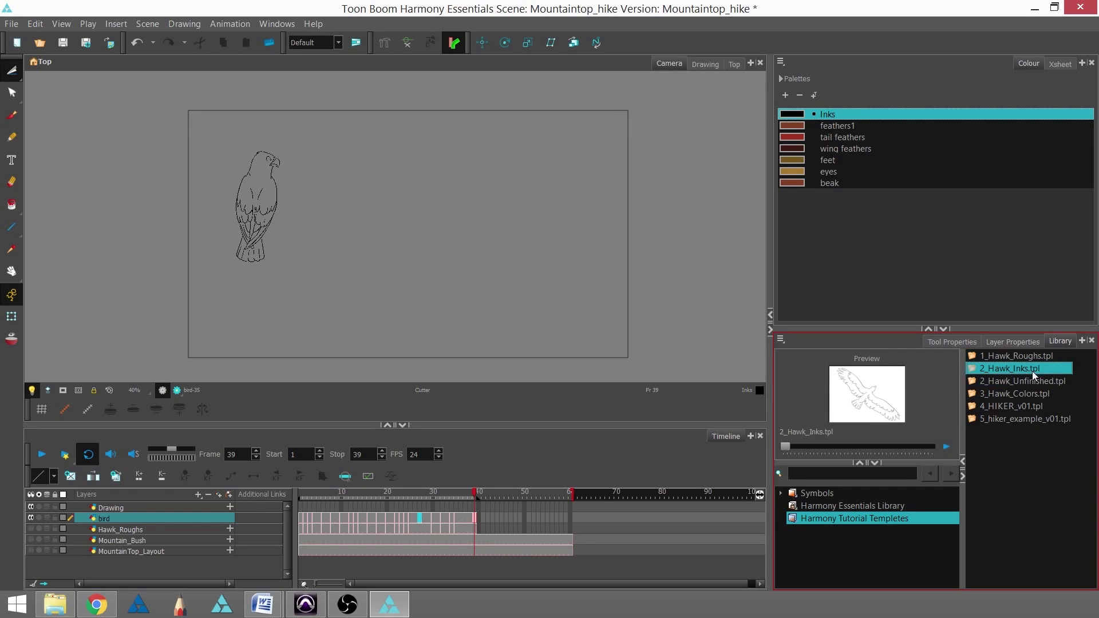
drag(1048, 369, 107, 514)
drag(107, 513, 109, 515)
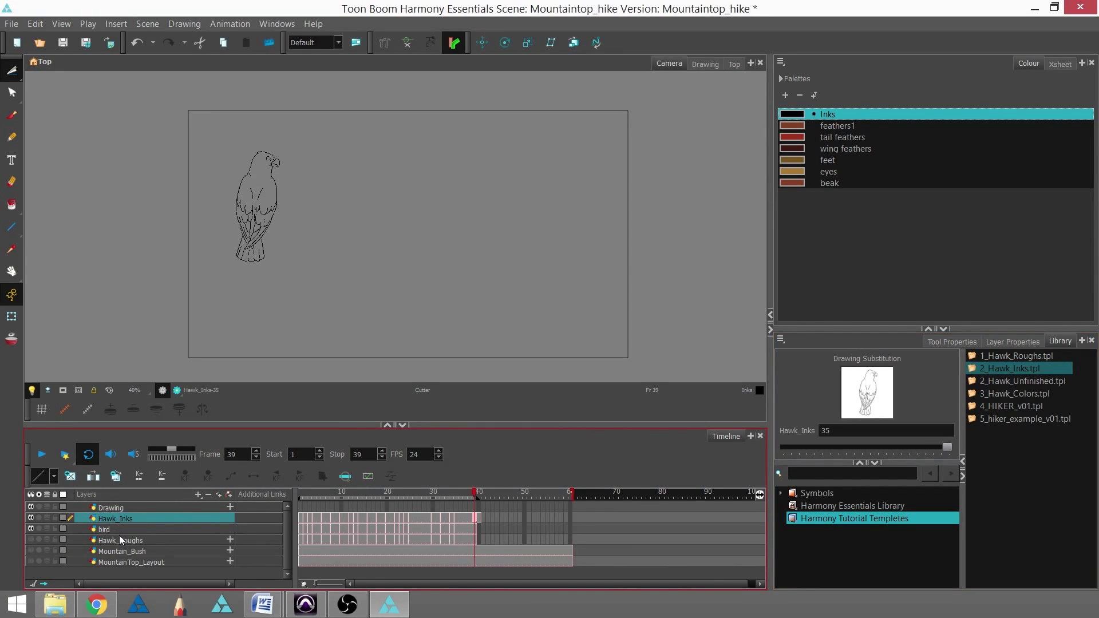
click(31, 529)
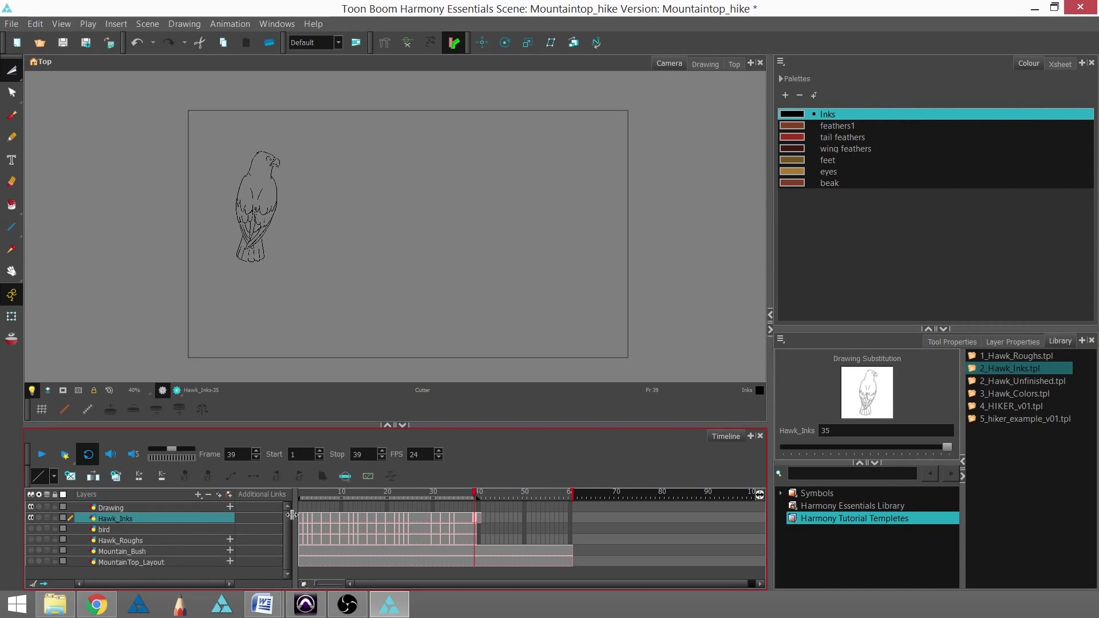